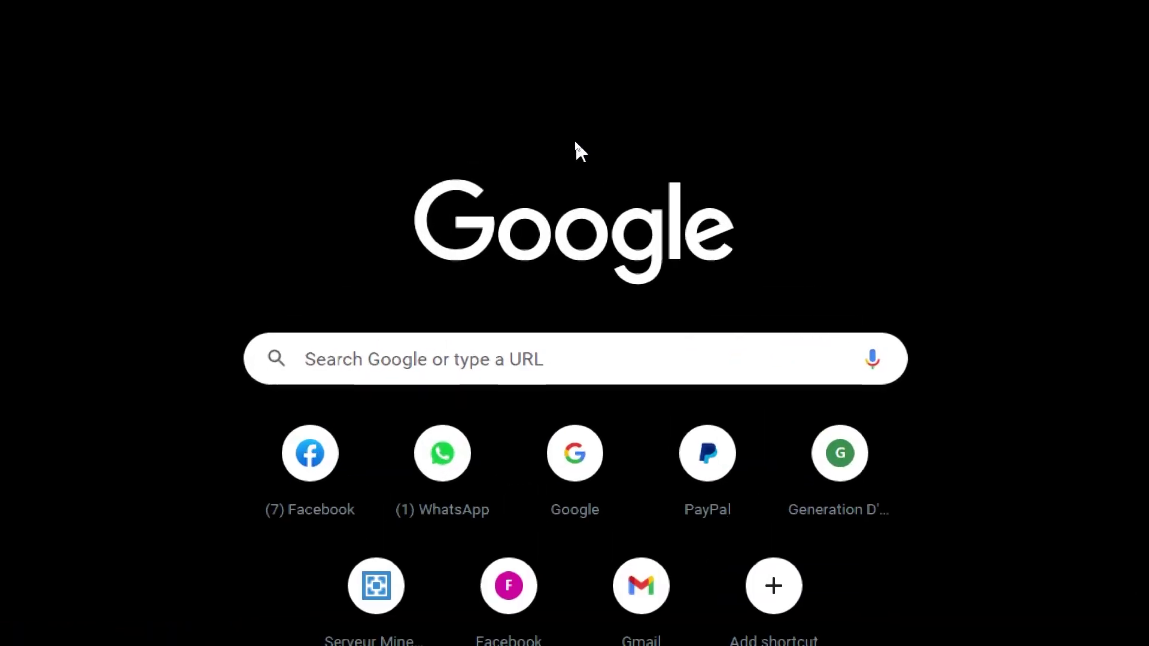
# Step: Search Google for 'slidesgo'
pyautogui.click(501, 372)
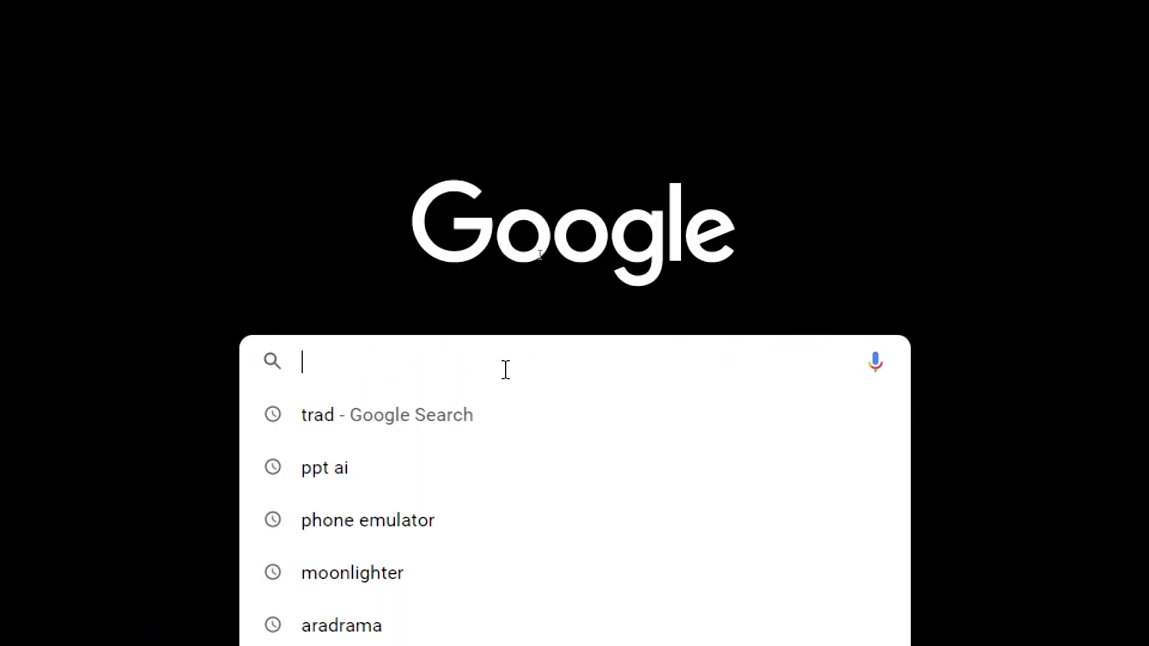
pyautogui.write('slidesgo')
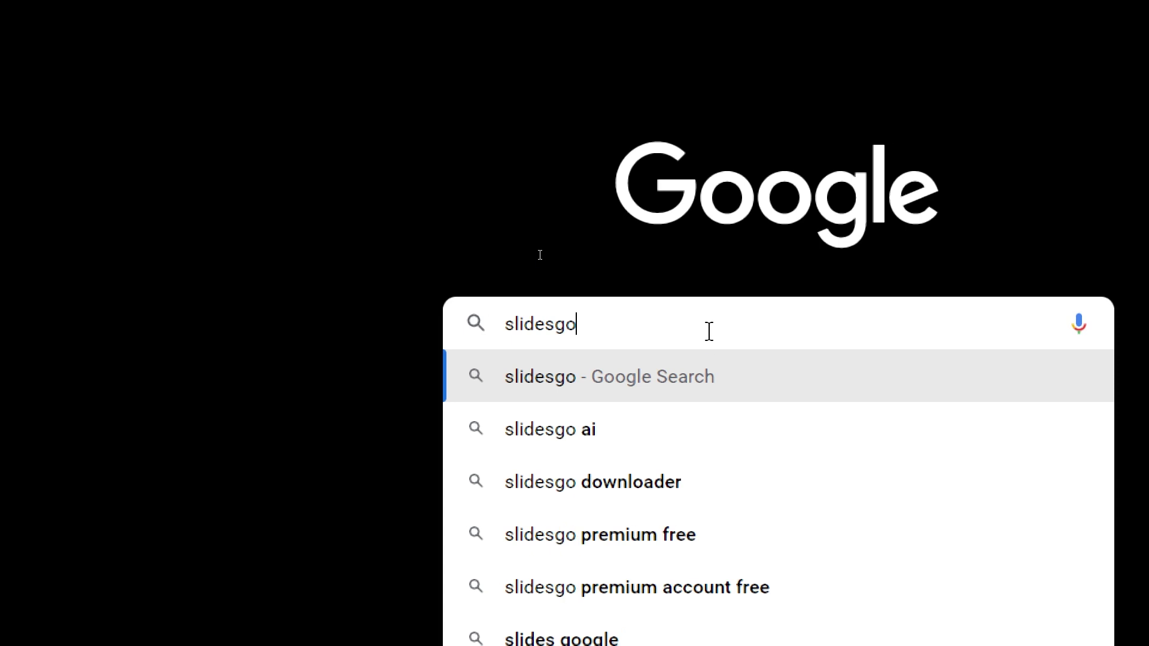
pyautogui.press('Return')
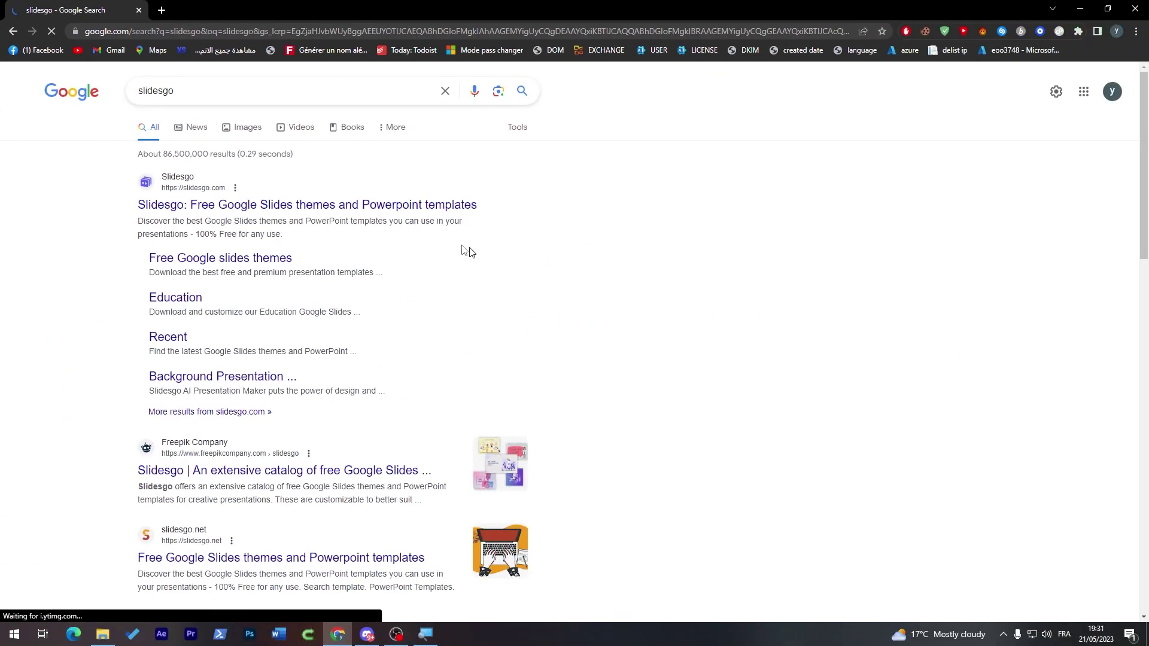
# Step: Open the official Slidesgo site and log in with a Google account
pyautogui.click(160, 212)
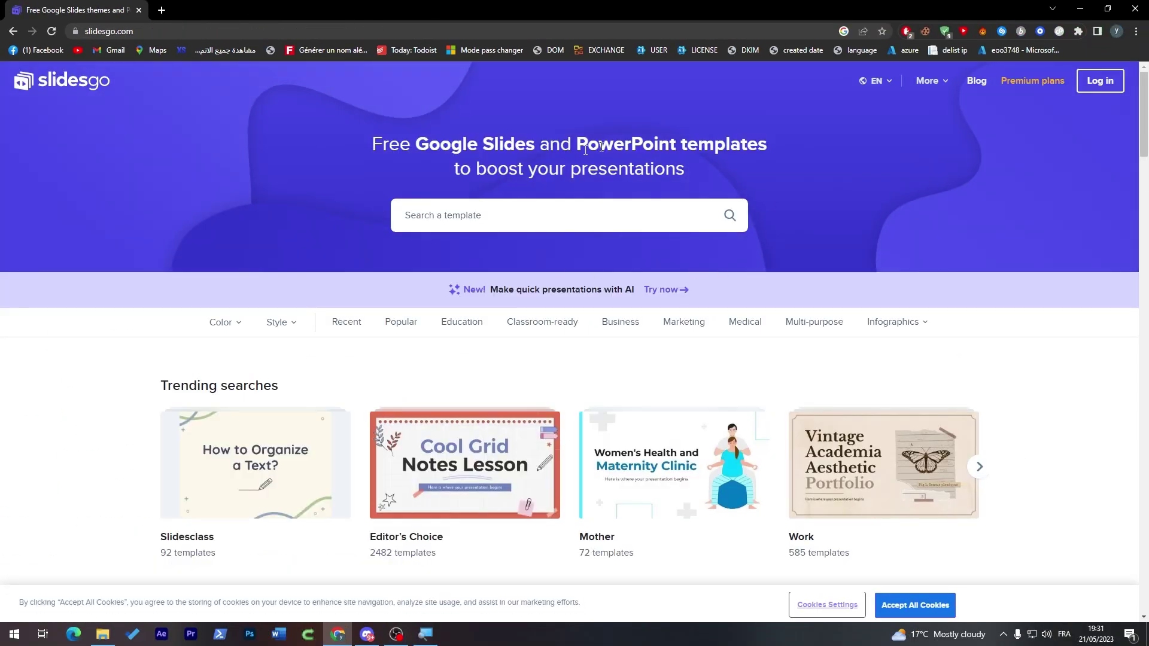
pyautogui.click(1108, 118)
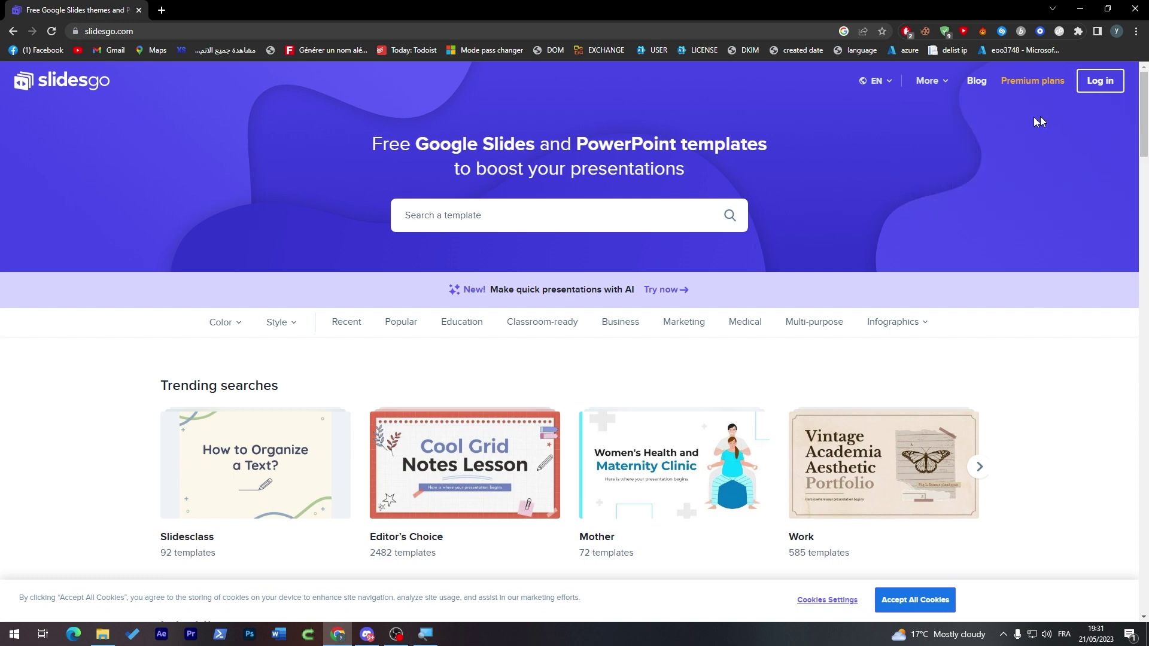
pyautogui.click(1108, 84)
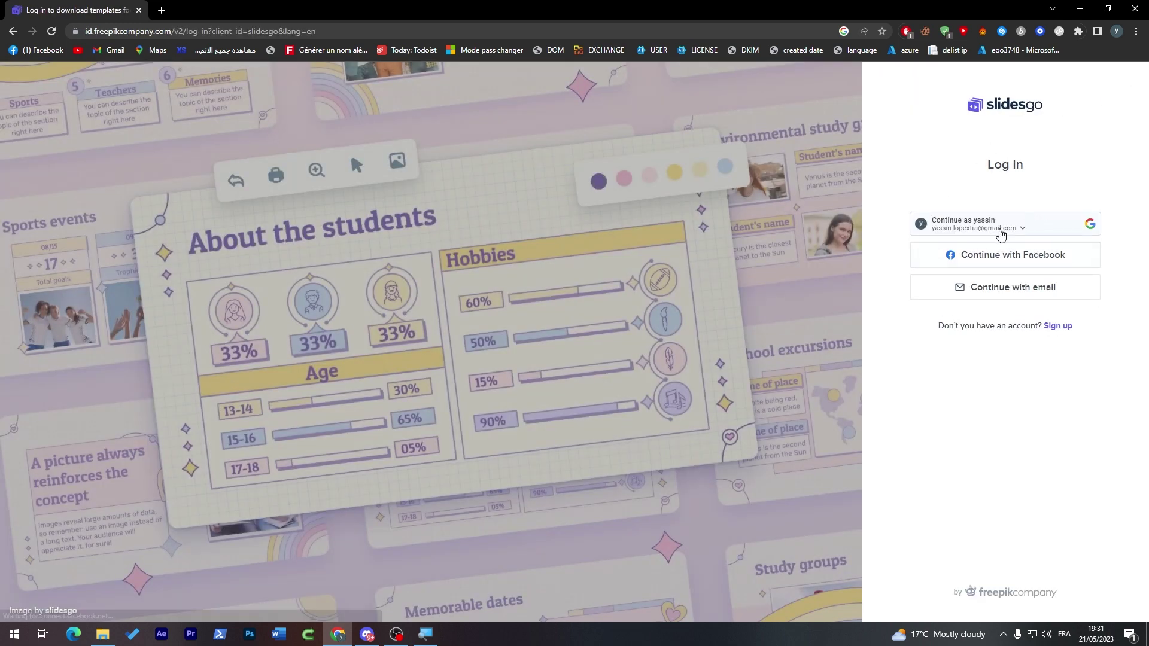
pyautogui.click(1030, 229)
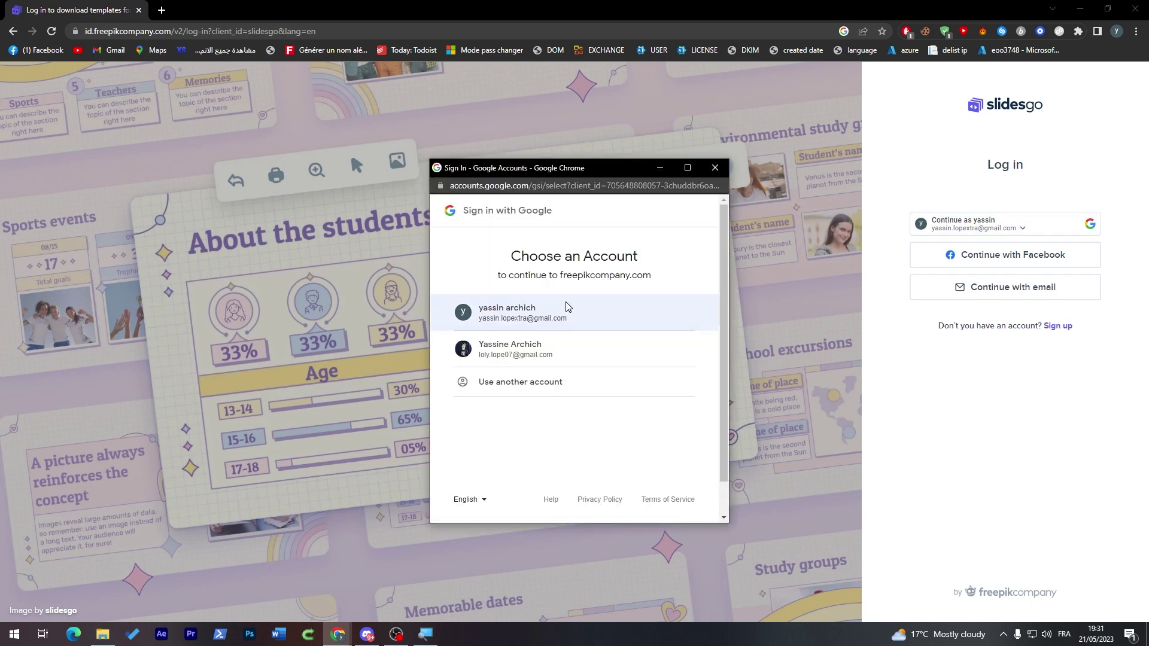
pyautogui.click(568, 308)
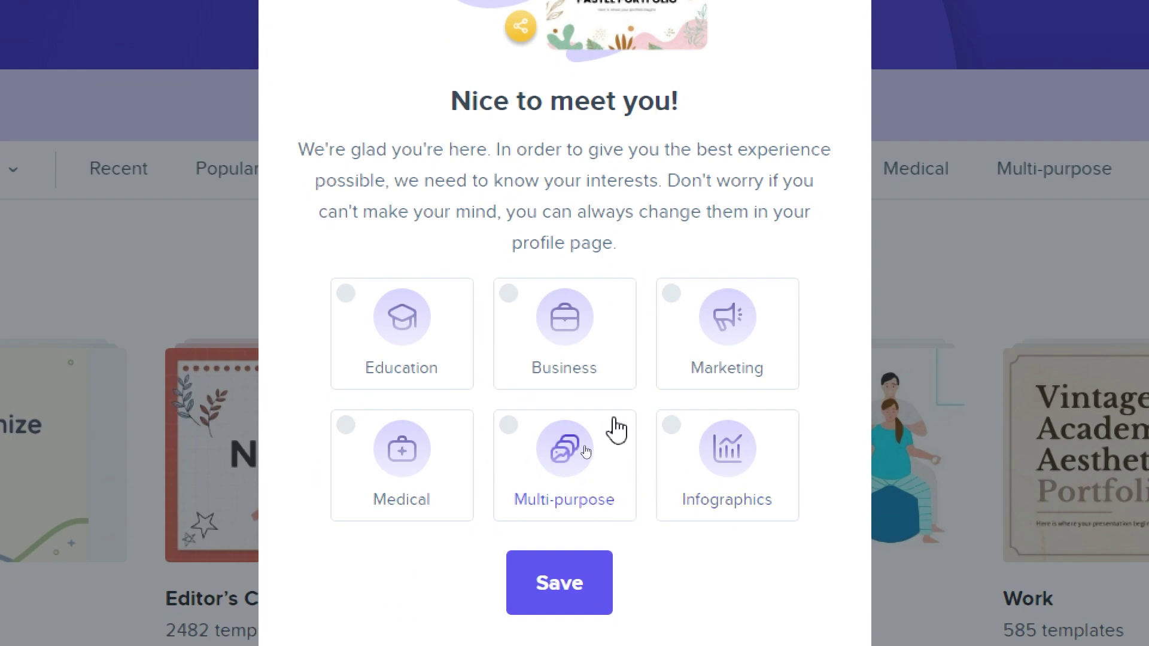
# Step: Save Multi-purpose and Infographics as interests in the welcome prompt
pyautogui.click(575, 461)
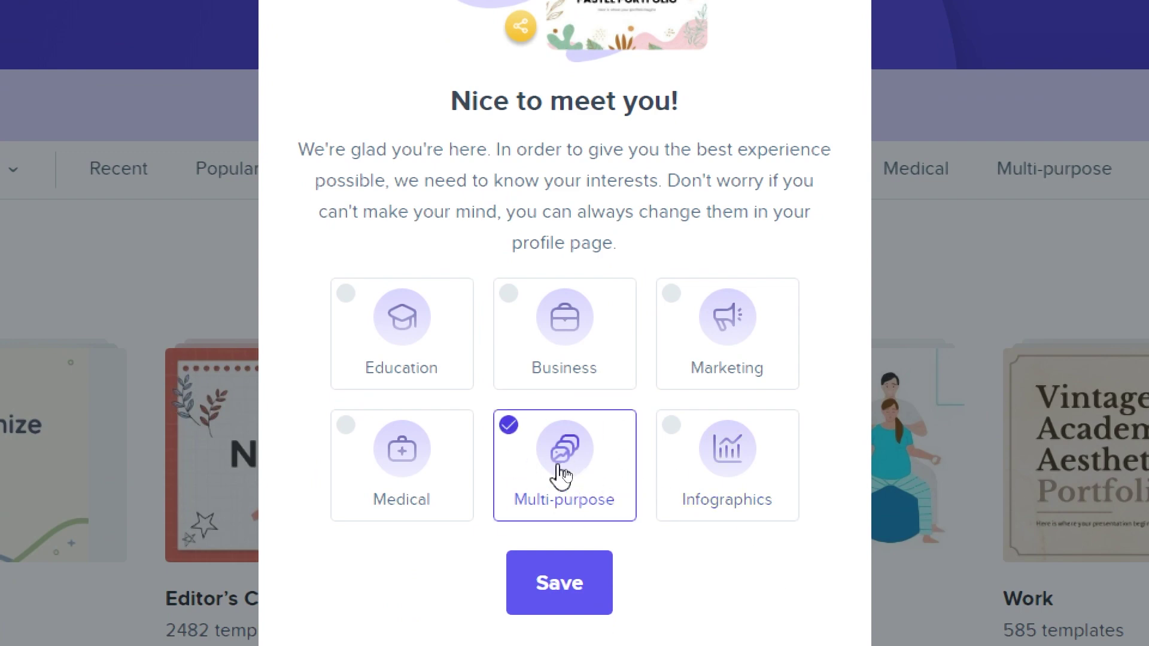
pyautogui.click(778, 486)
pyautogui.click(1031, 489)
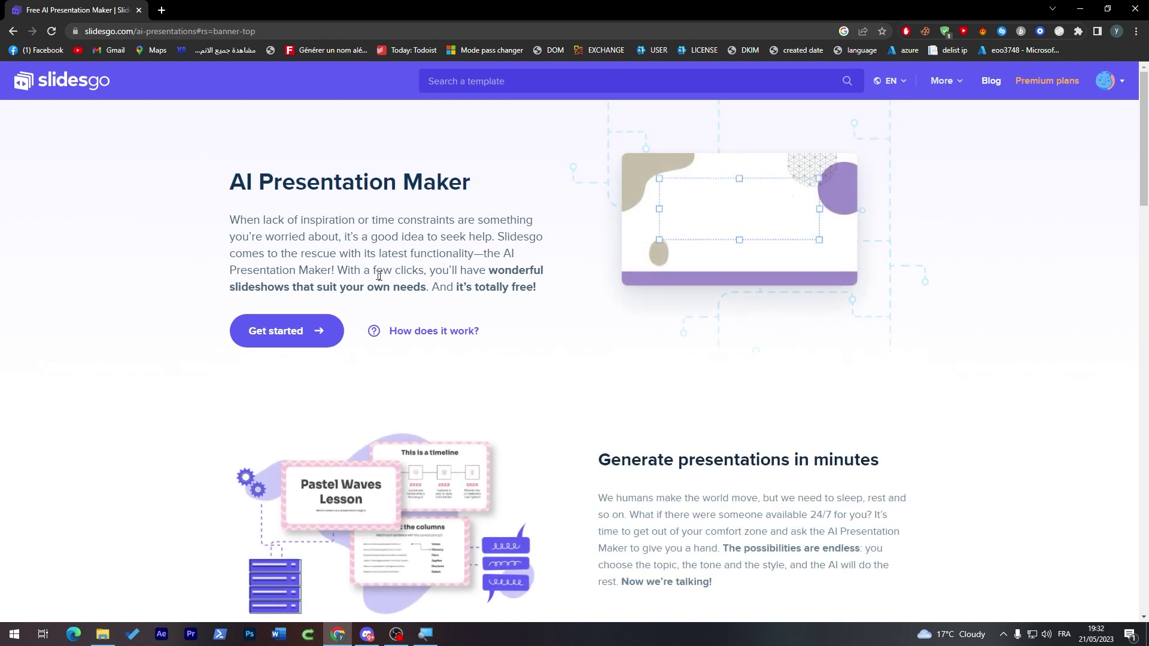
# Step: Start the AI Presentation Maker and enter Football as the topic
pyautogui.tripleClick(311, 173)
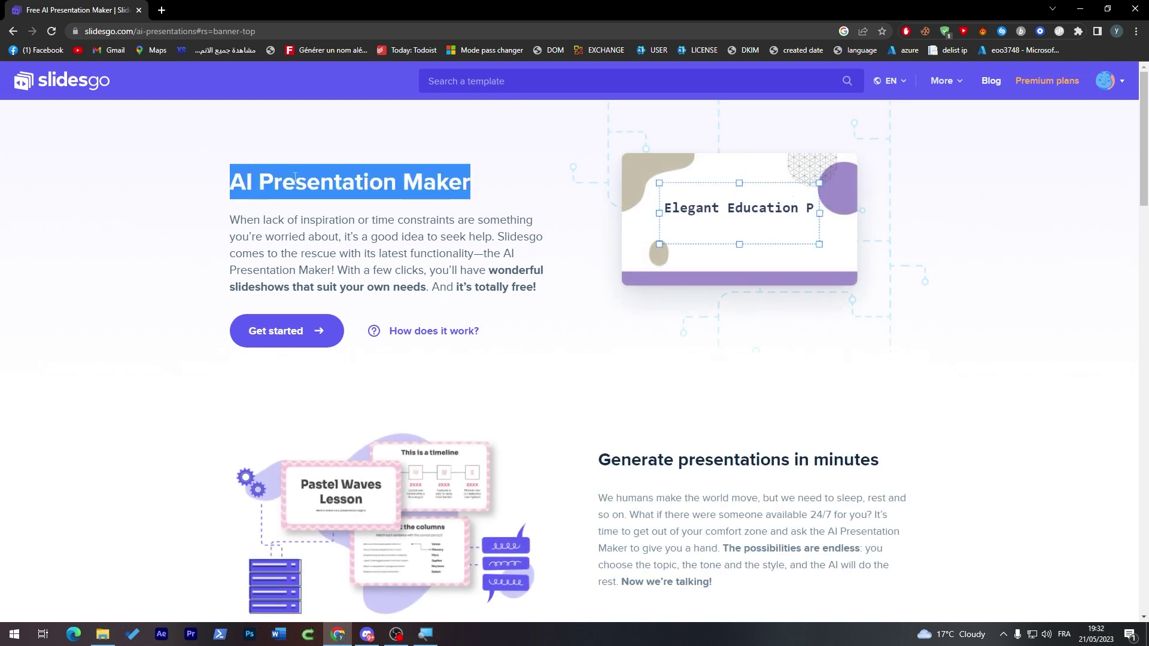
pyautogui.click(295, 330)
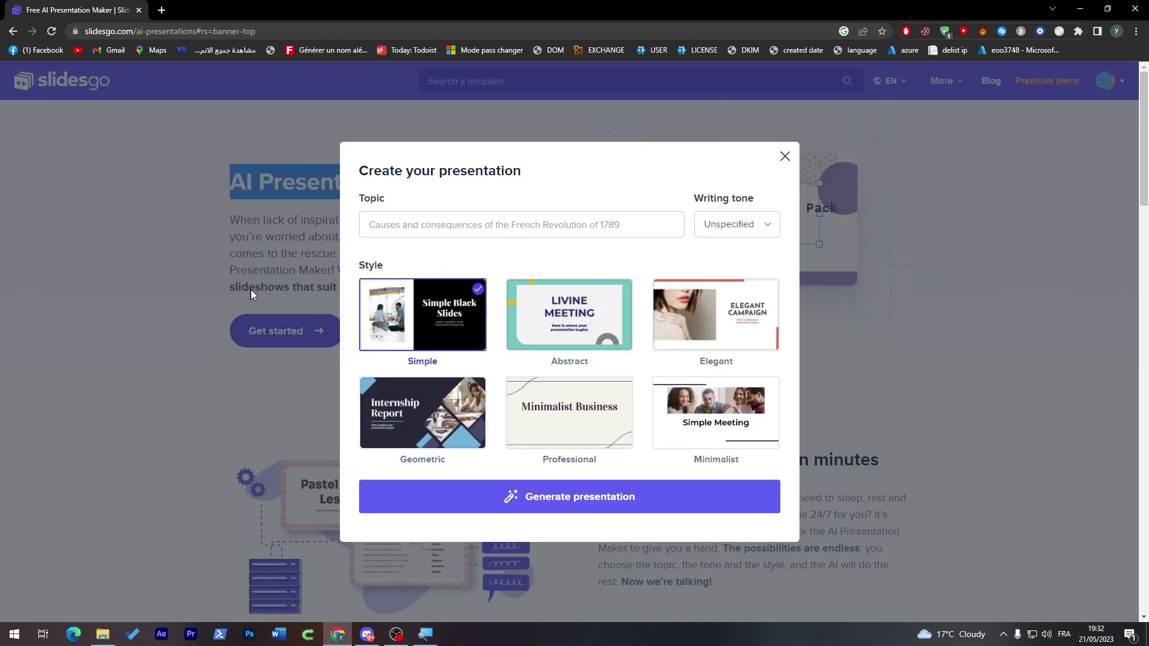
pyautogui.click(492, 233)
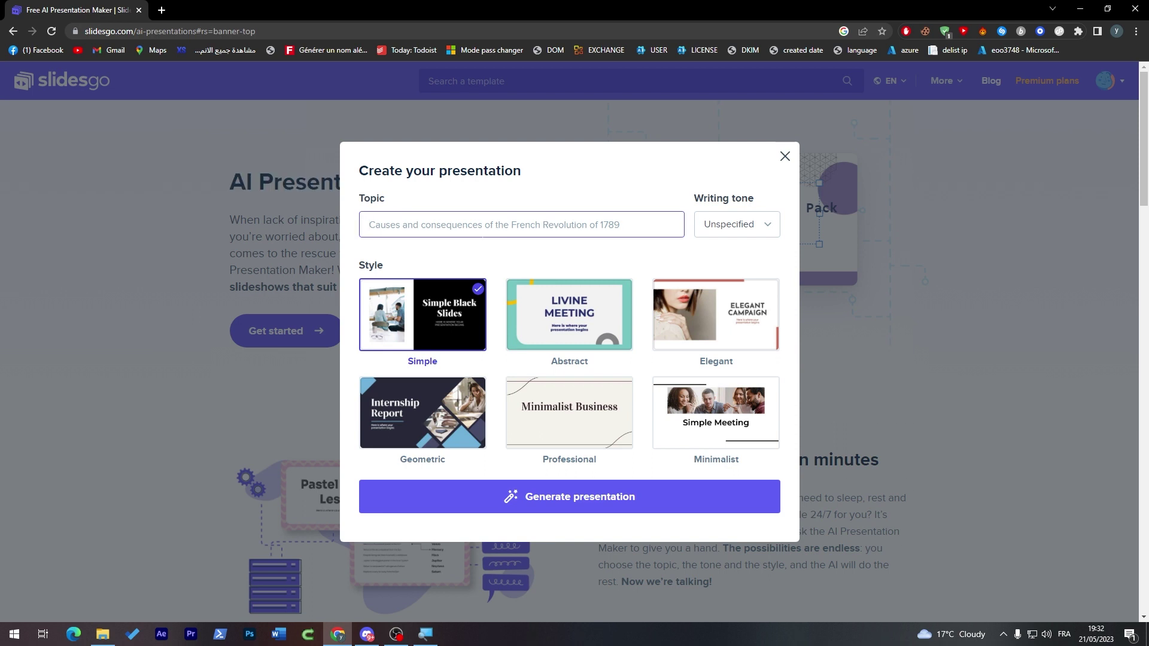
pyautogui.write('Football')
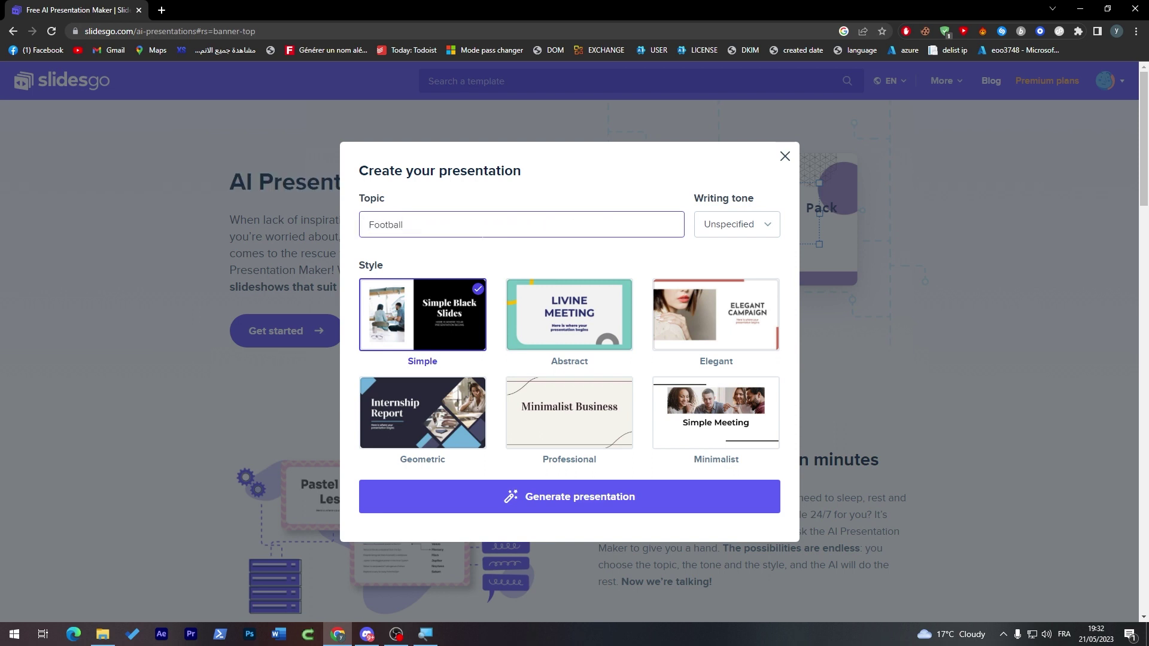
# Step: Set the tone to Creative, pick the Geometric style, and choose personal use
pyautogui.click(722, 234)
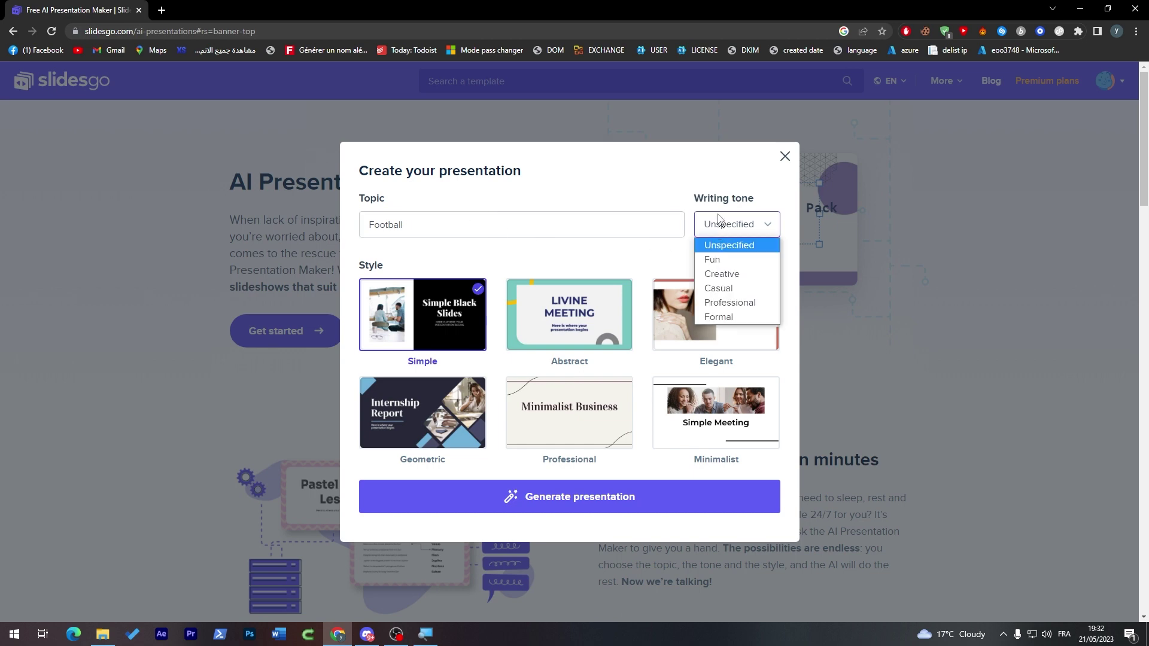
pyautogui.click(749, 273)
pyautogui.click(724, 229)
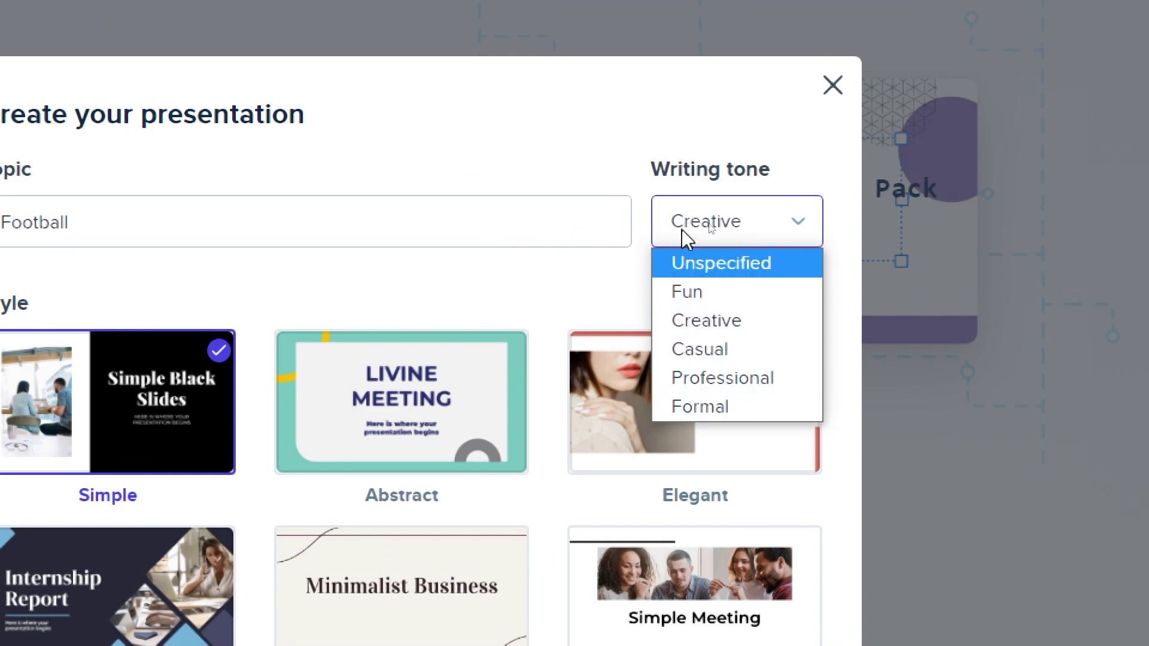
pyautogui.click(718, 223)
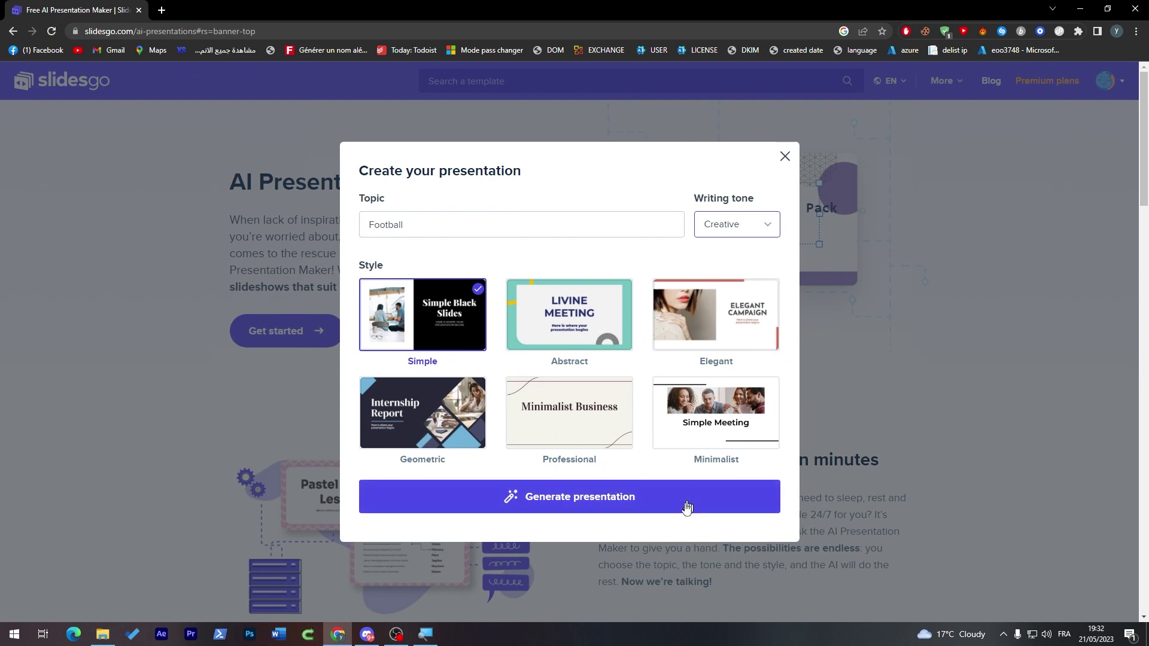
pyautogui.click(443, 427)
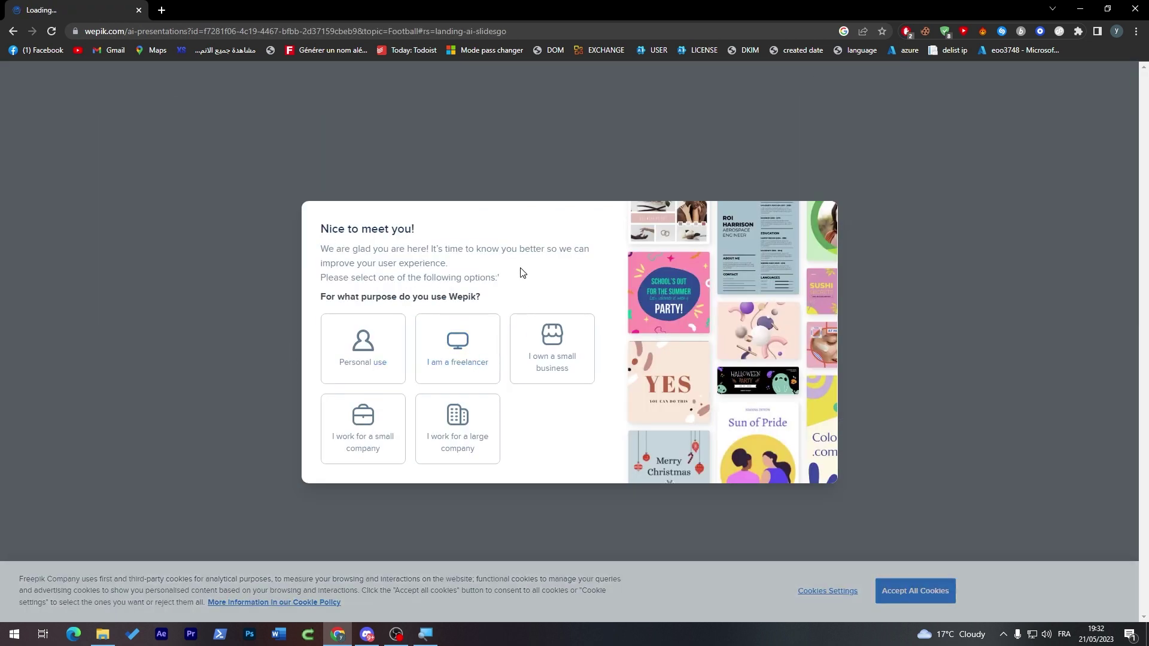
pyautogui.click(367, 344)
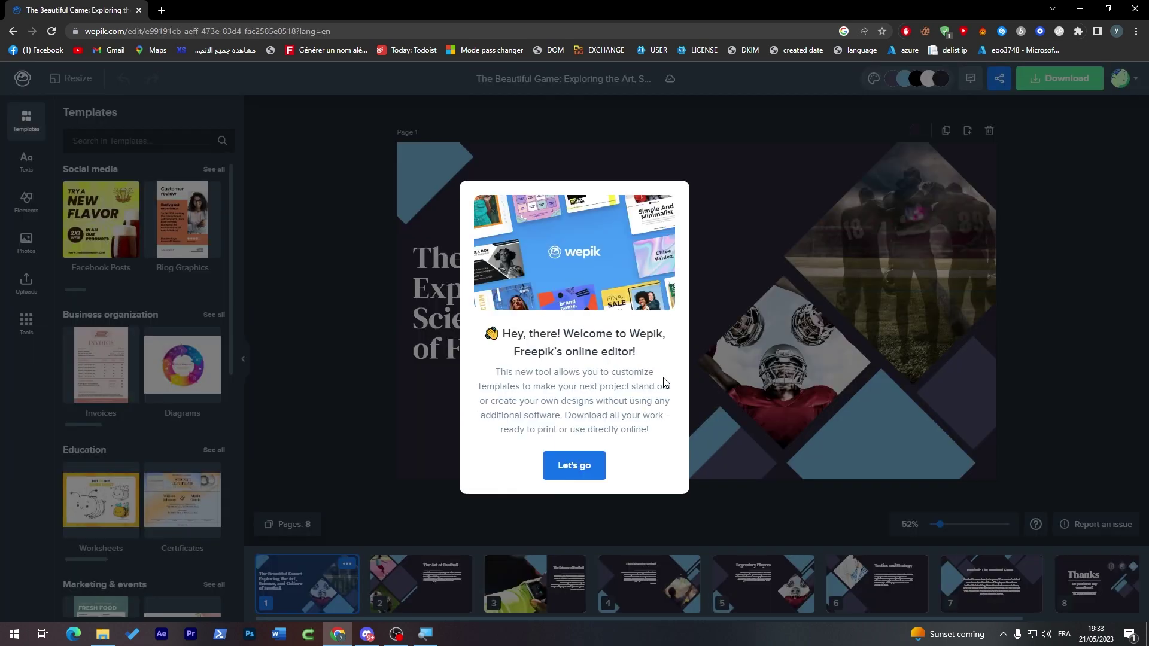
# Step: Dismiss the Wepik welcome message and the template tour tip
pyautogui.click(588, 465)
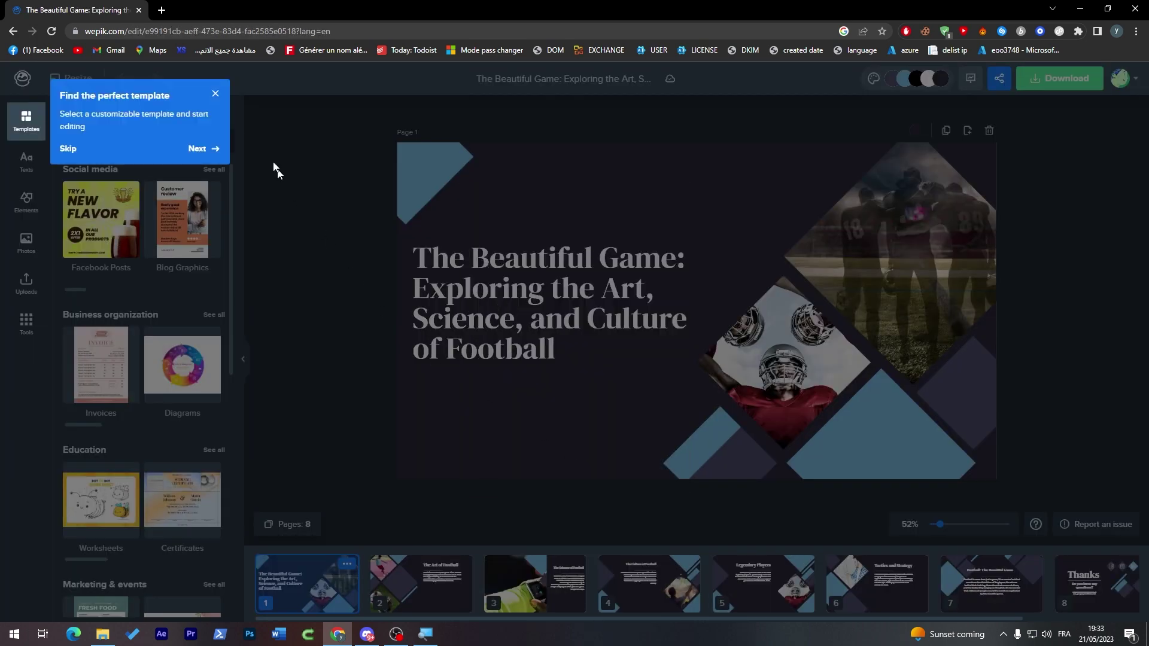
pyautogui.click(216, 96)
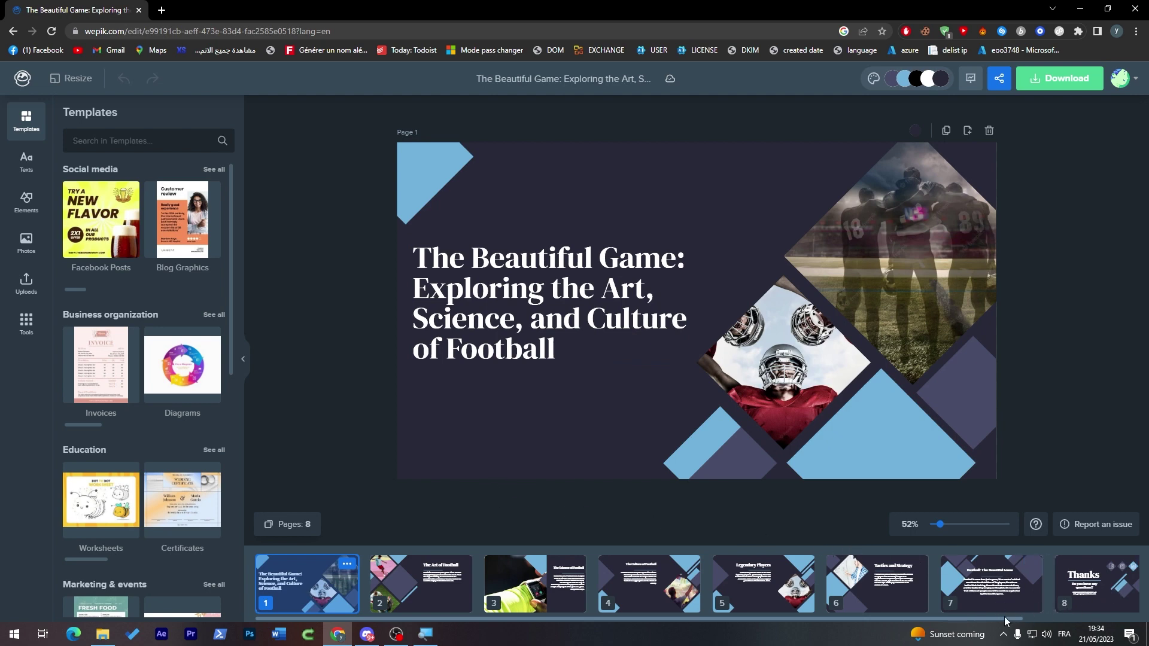
pyautogui.hscroll(3, 838, 584)
pyautogui.hscroll(-3, 634, 601)
# Step: Look through pages 2 to 8, ending on the Thanks page, then return to the cover
pyautogui.click(411, 568)
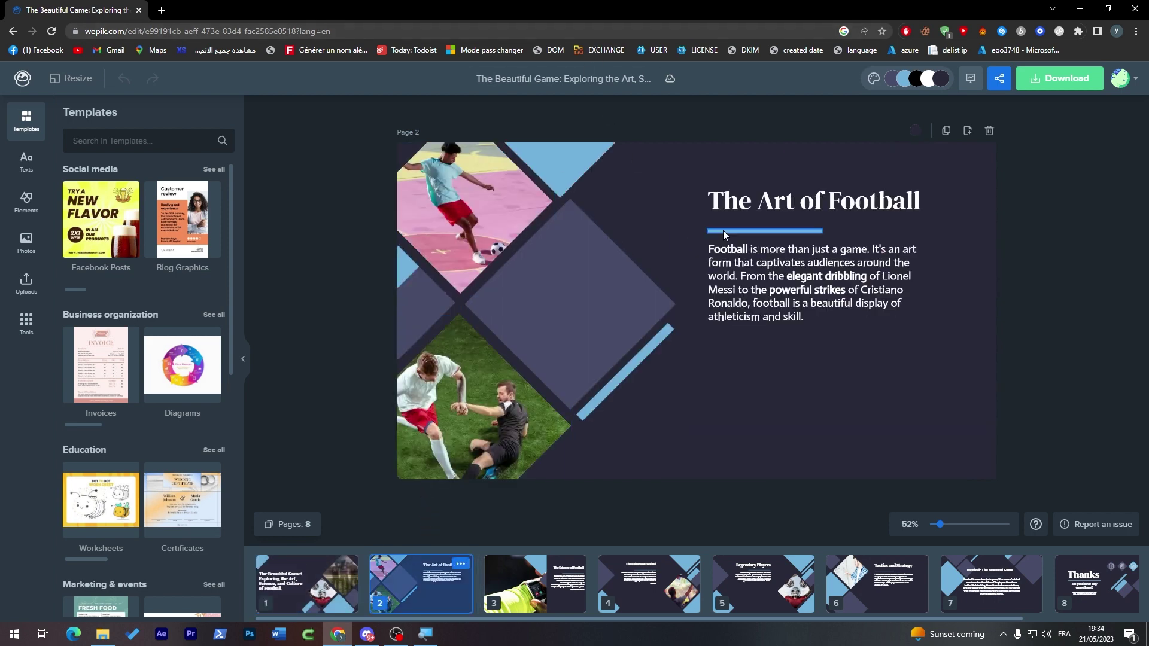
pyautogui.click(558, 586)
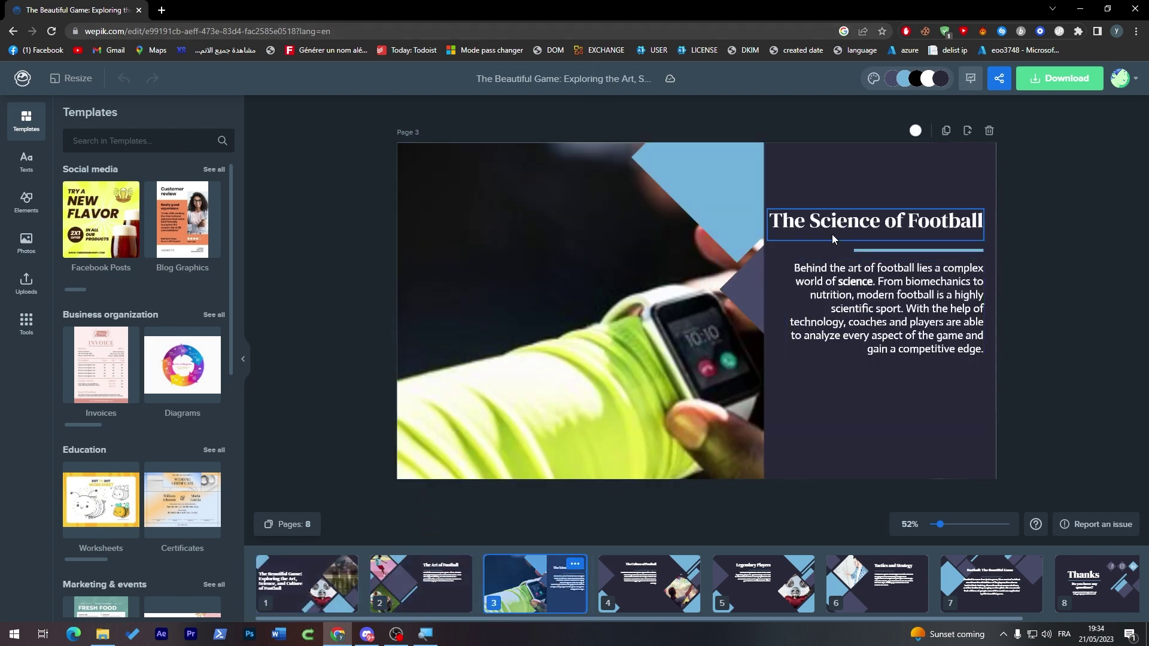
pyautogui.click(644, 602)
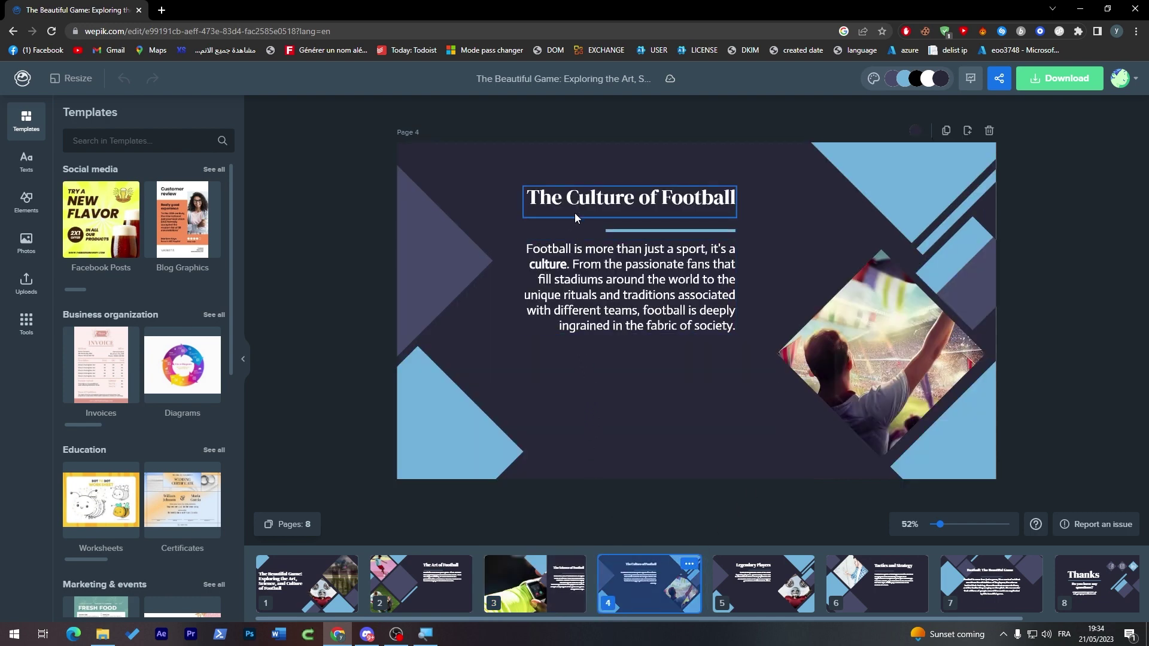
pyautogui.click(772, 584)
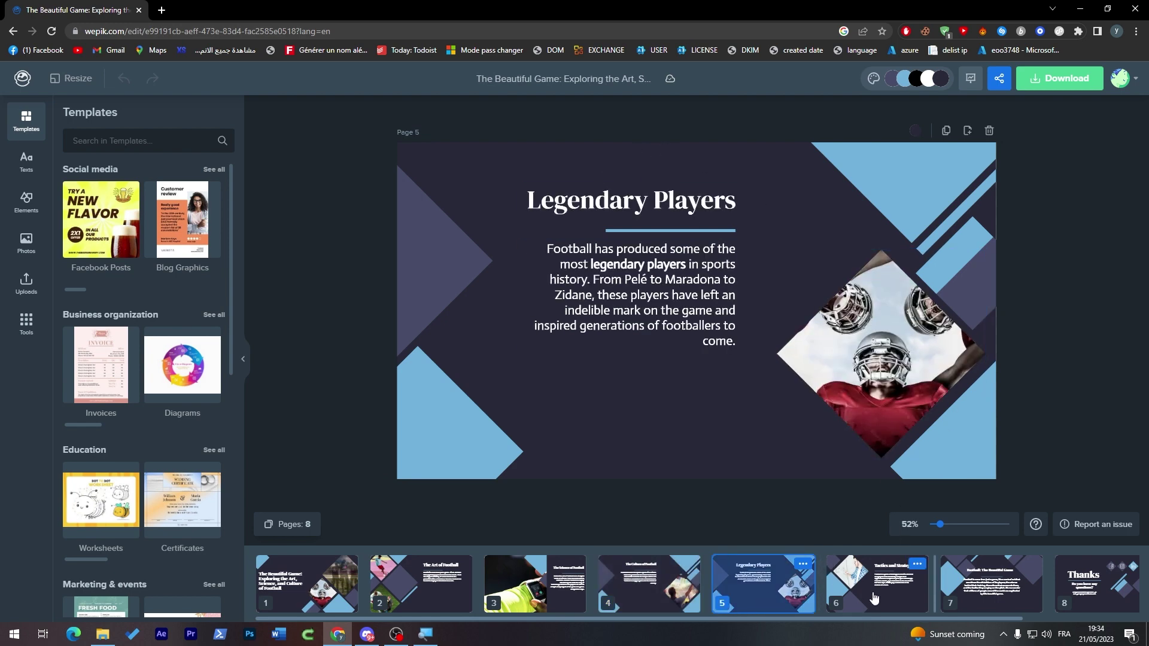
pyautogui.click(831, 568)
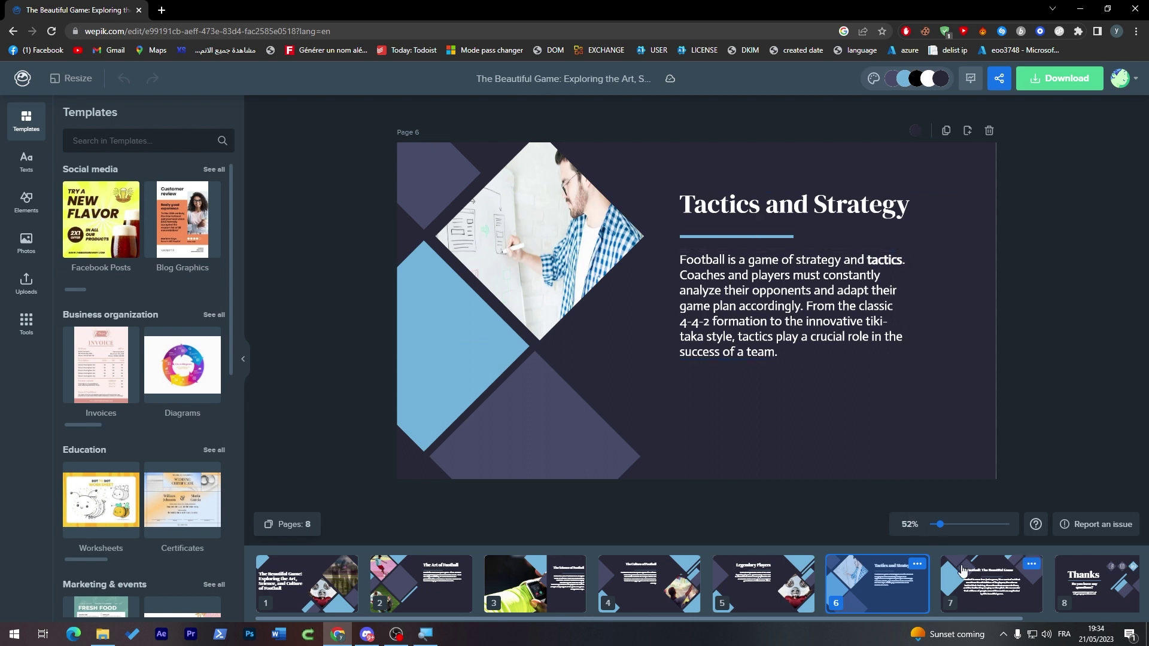
pyautogui.click(988, 584)
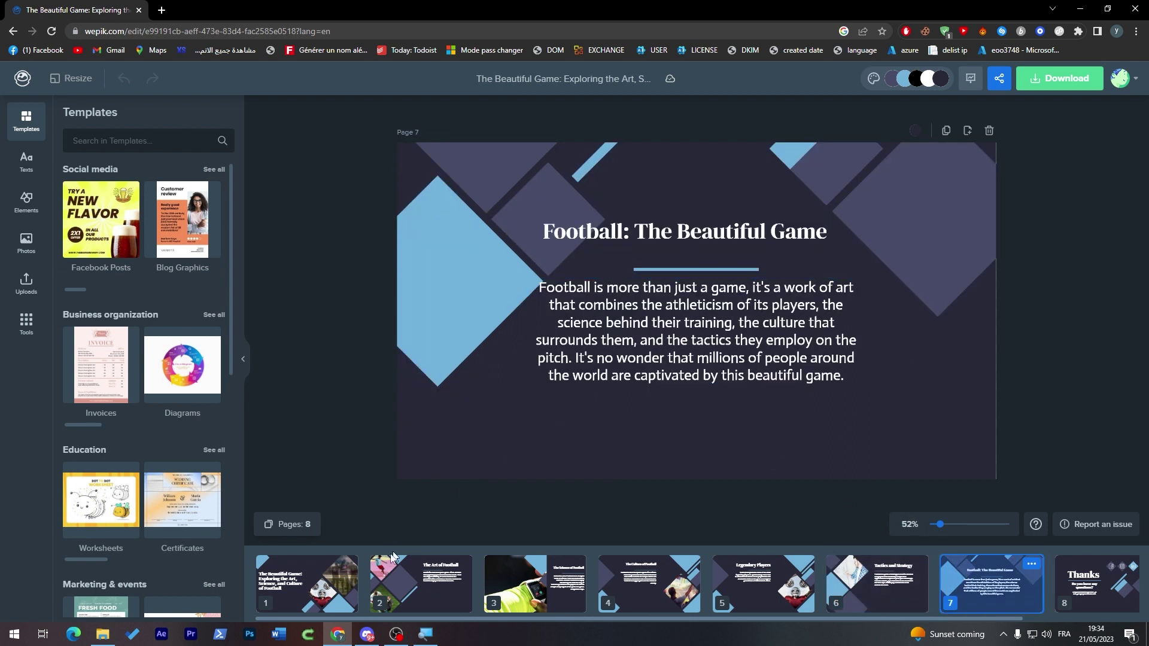
pyautogui.click(395, 587)
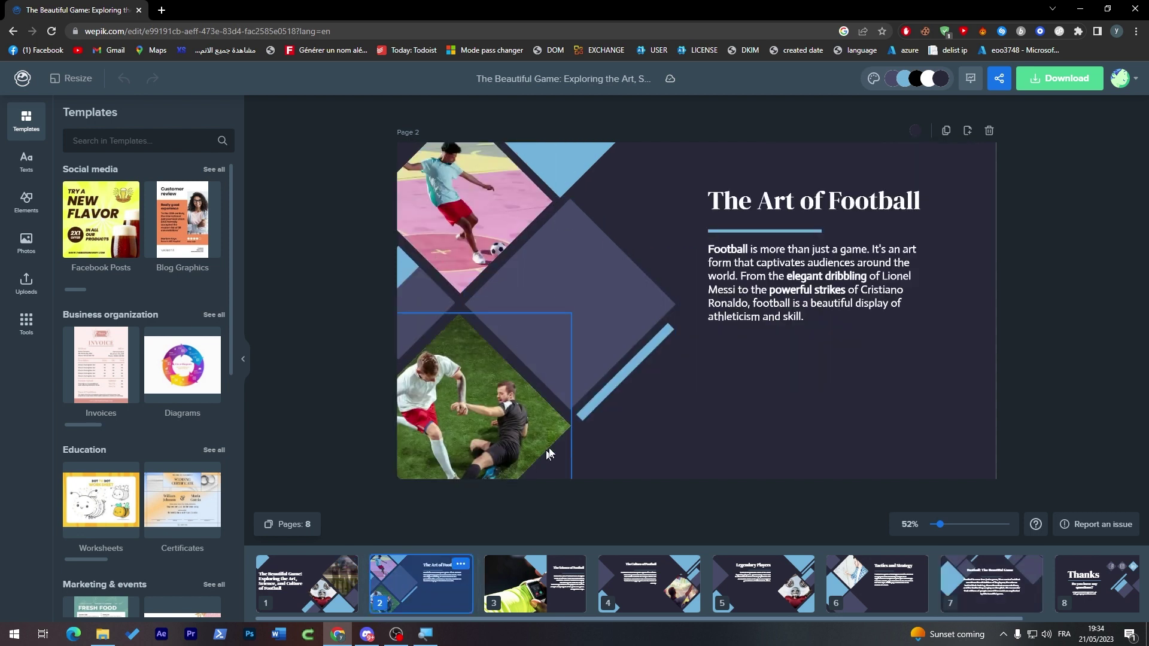
pyautogui.click(1064, 585)
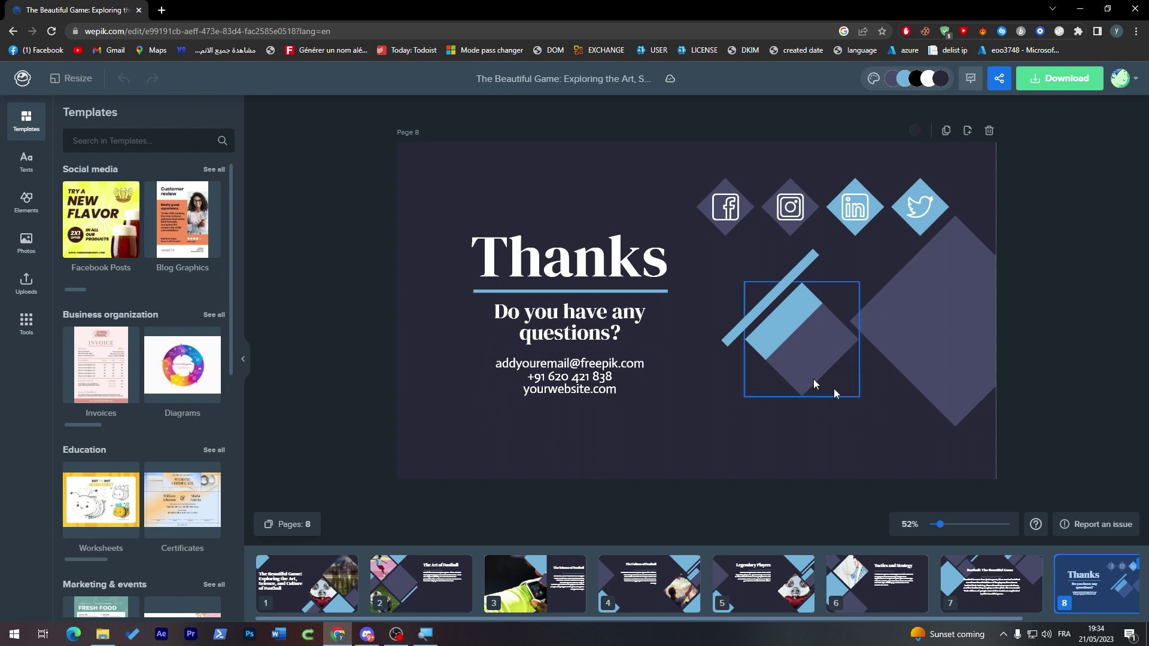
pyautogui.click(964, 594)
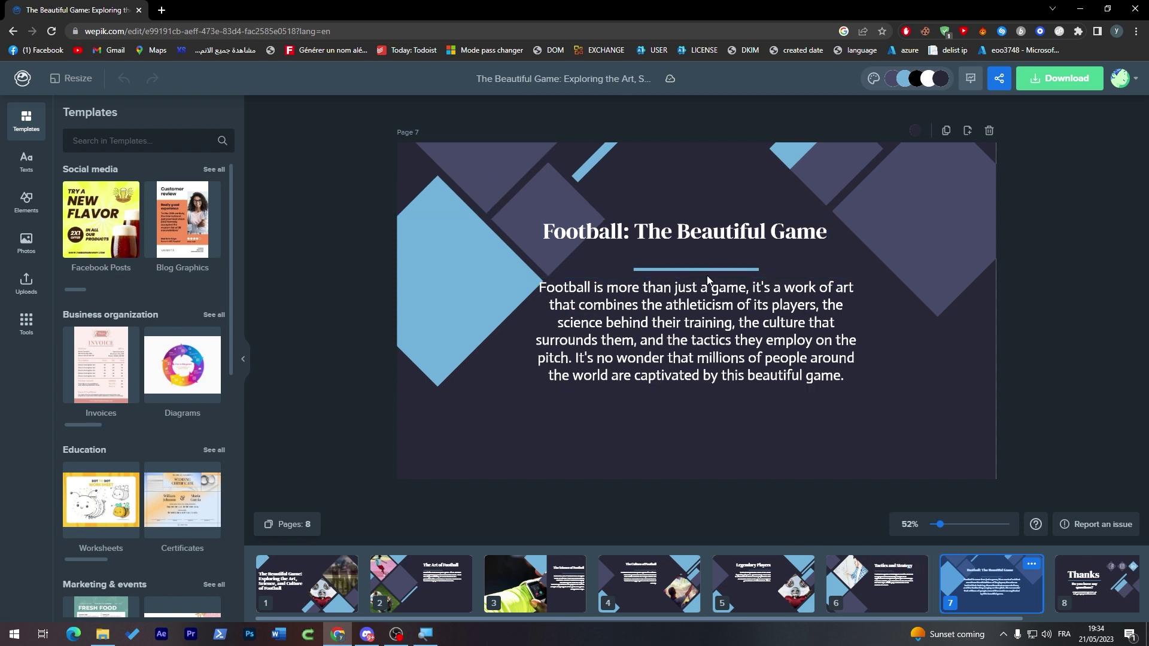
pyautogui.click(351, 579)
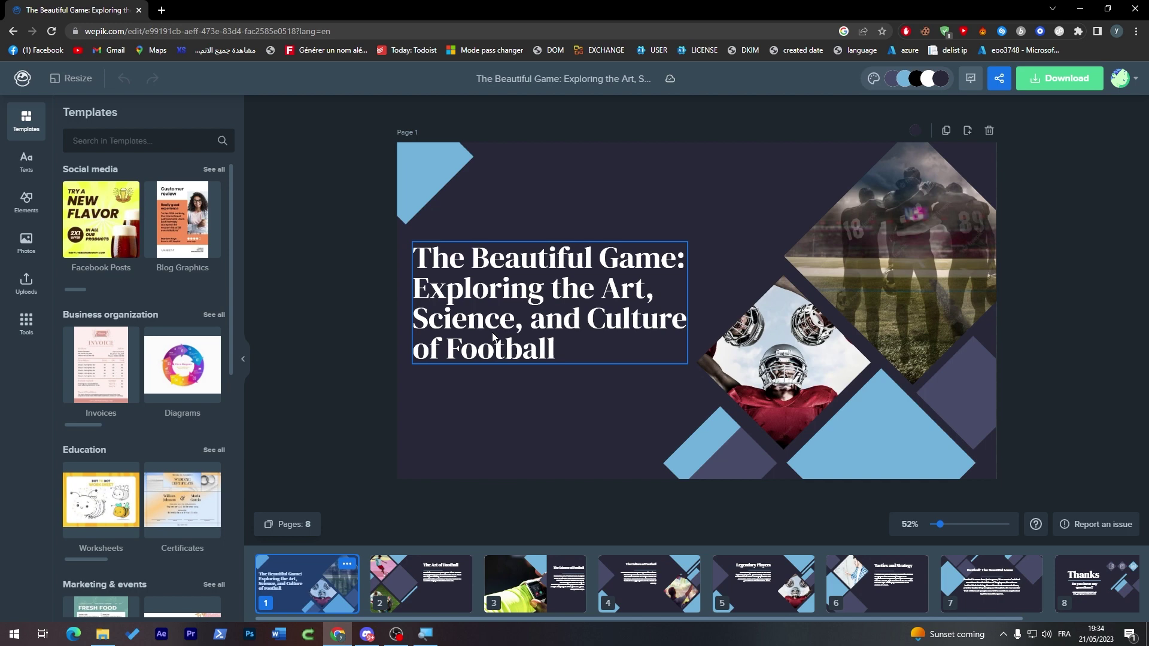
# Step: Set the first template colour to blue-violet and the light-blue swatch to dark grey
pyautogui.click(905, 81)
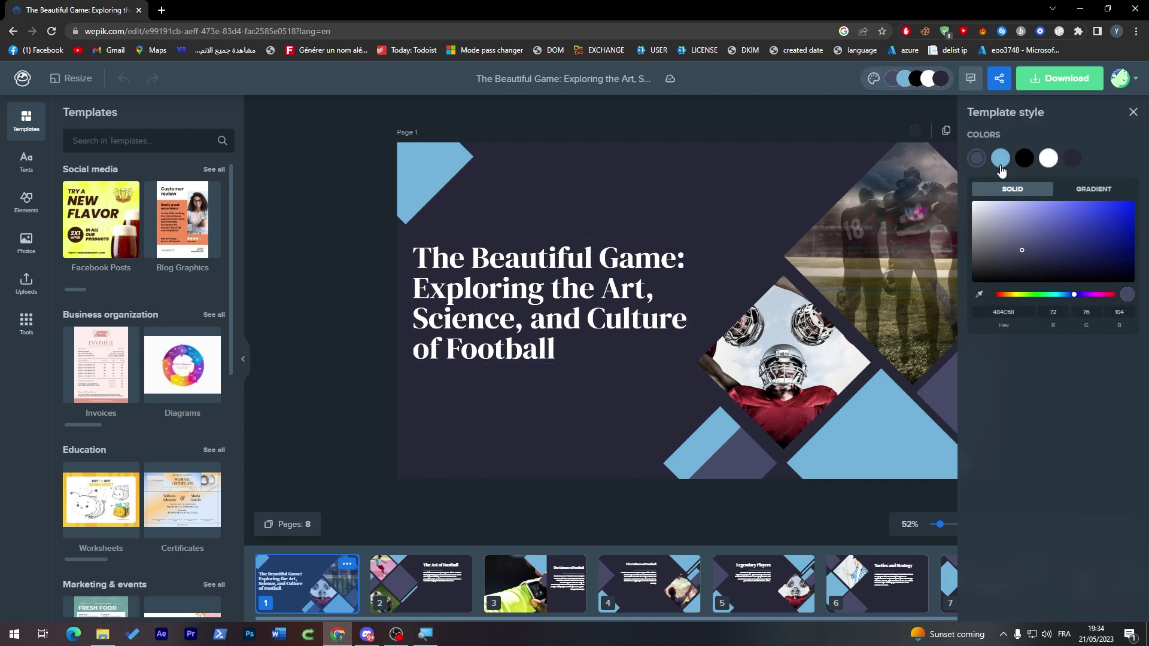
pyautogui.click(1039, 232)
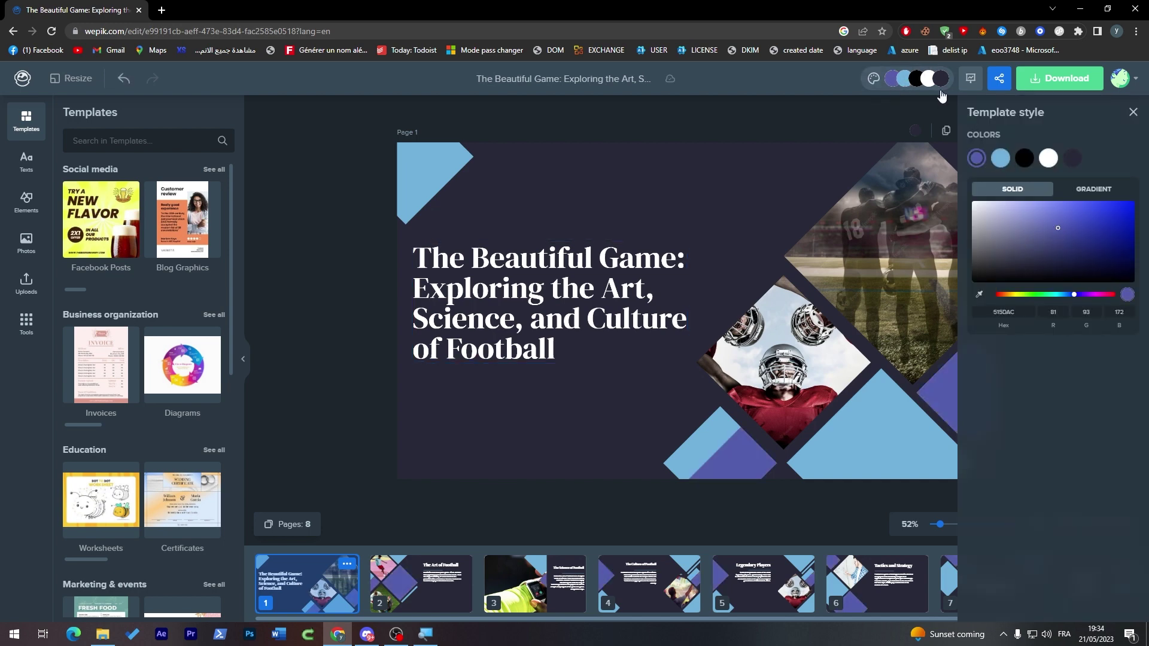
pyautogui.click(912, 95)
pyautogui.click(905, 81)
pyautogui.click(1002, 159)
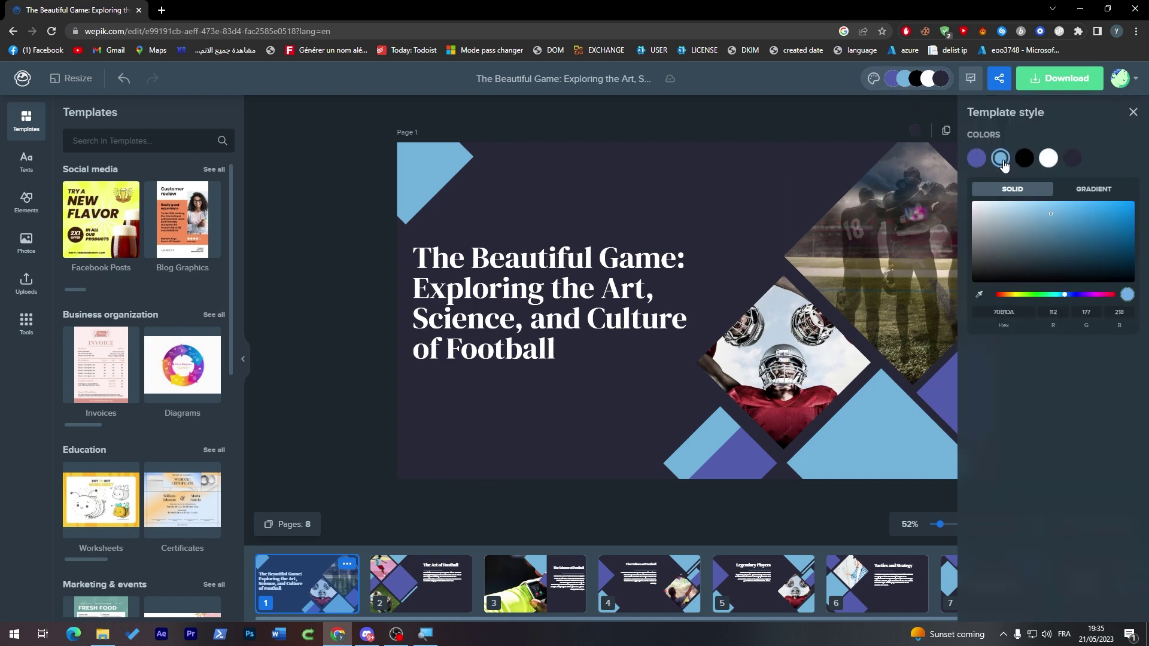
pyautogui.moveTo(1035, 237); pyautogui.dragTo(994, 265)
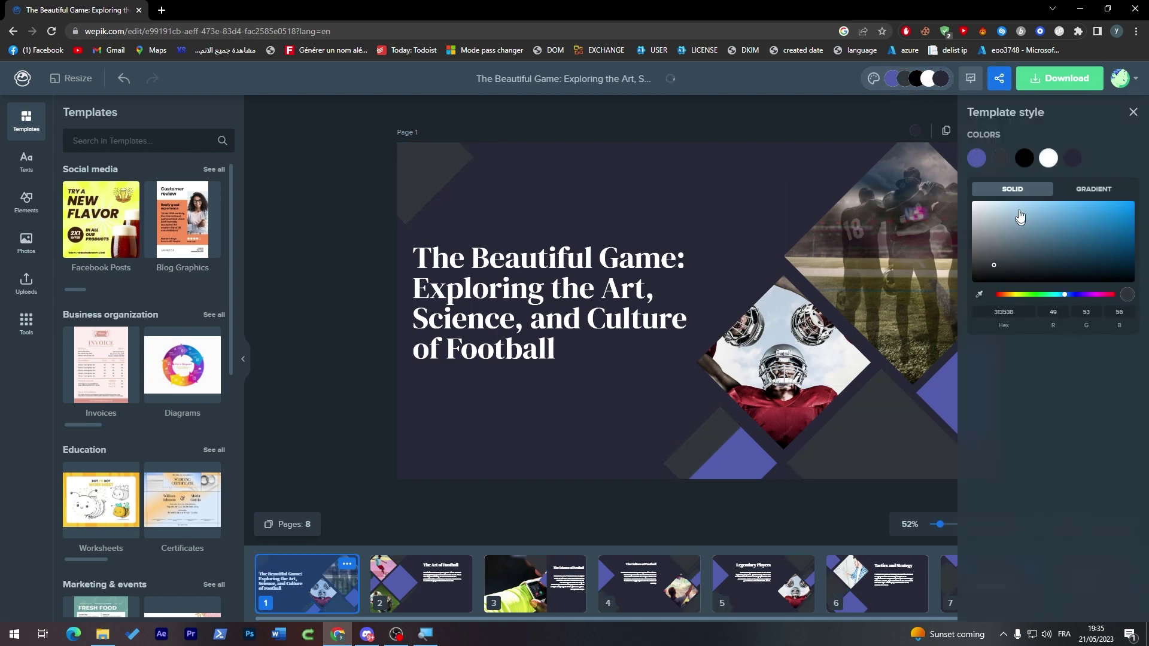
# Step: Try deep red and pinkish red on the black and white swatches, undoing the red title
pyautogui.click(1024, 158)
pyautogui.moveTo(1039, 231)
pyautogui.mouseDown()
pyautogui.moveTo(1111, 232)
pyautogui.moveTo(1133, 261)
pyautogui.moveTo(1120, 221)
pyautogui.mouseUp()
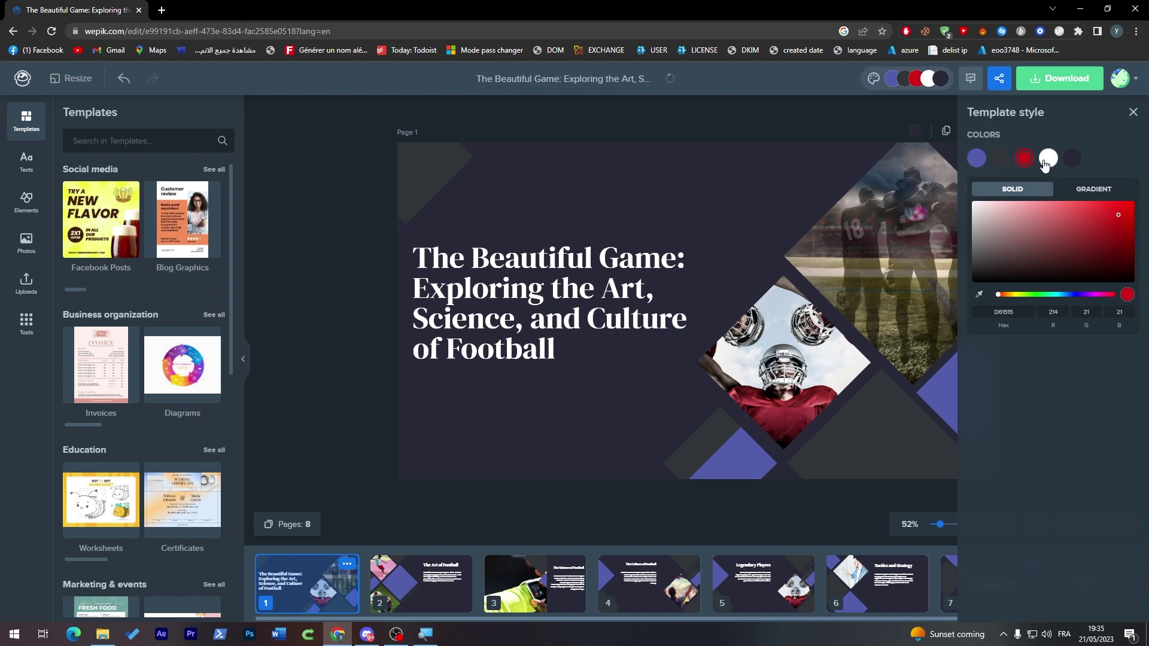
pyautogui.click(1045, 165)
pyautogui.moveTo(1042, 226); pyautogui.dragTo(1076, 215)
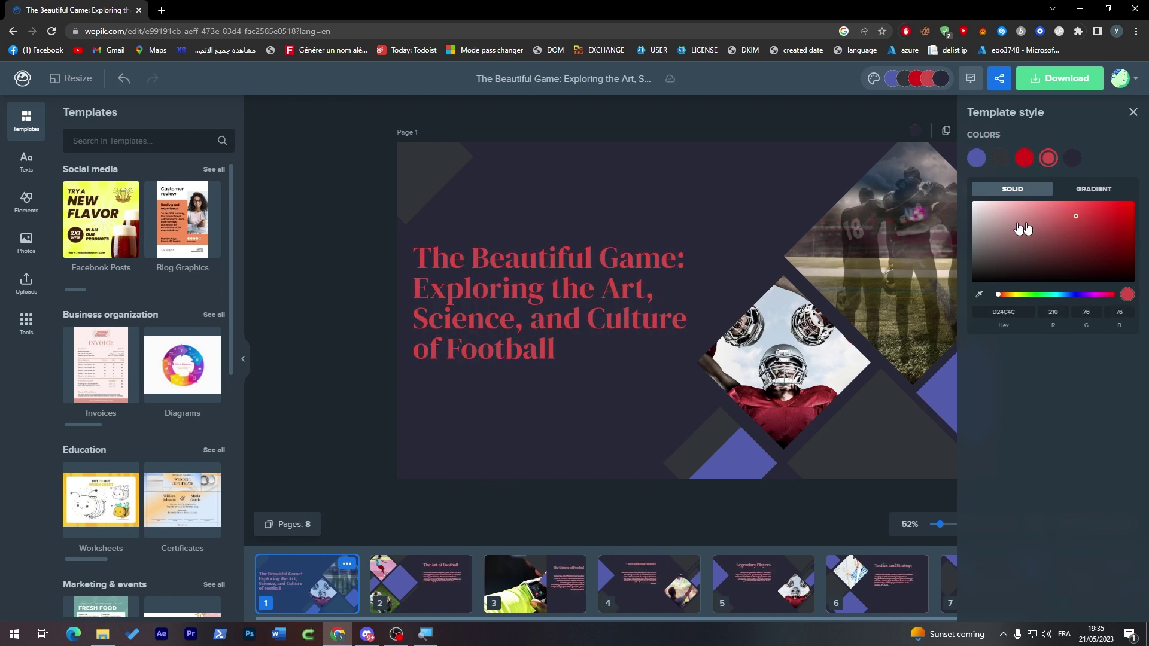
pyautogui.hotkey('ctrl', 'z')
pyautogui.hotkey('ctrl', 'z')
# Step: Change the background swatch to a periwinkle blue and close the colour settings
pyautogui.click(1072, 158)
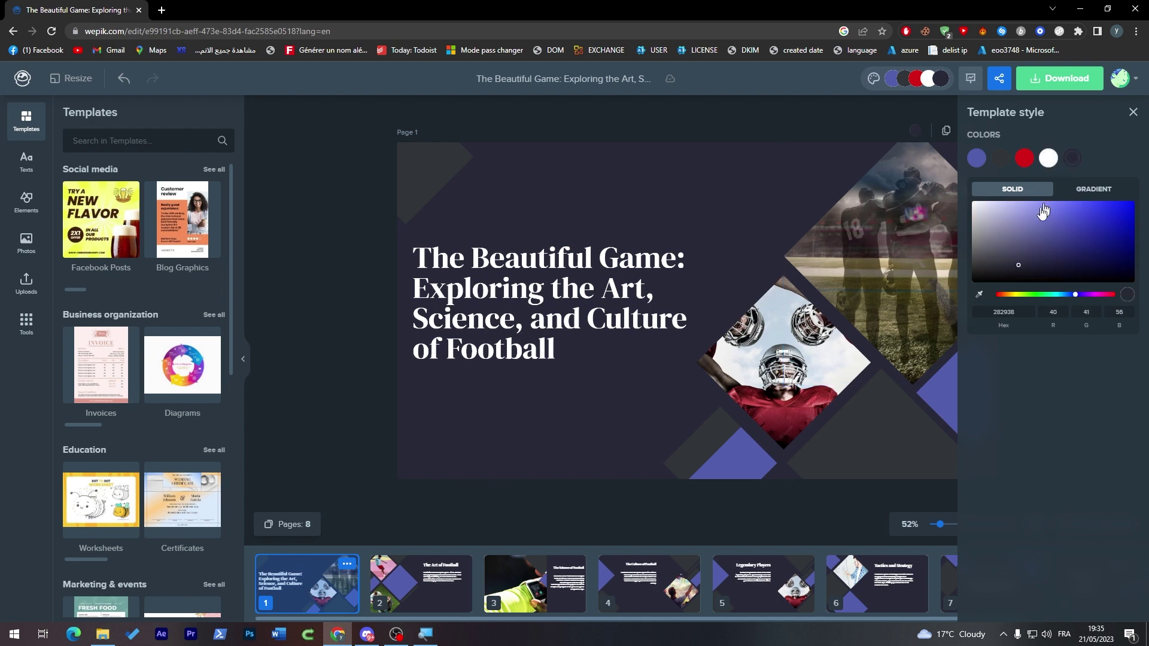
pyautogui.moveTo(1044, 211); pyautogui.dragTo(1071, 180)
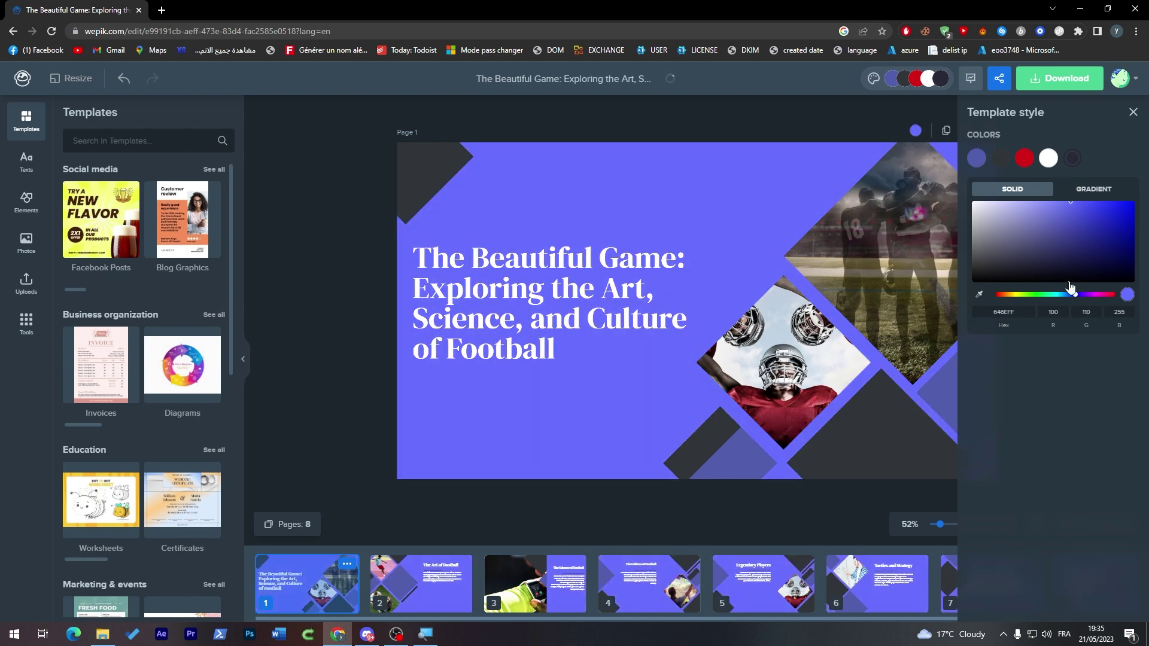
pyautogui.moveTo(1071, 294); pyautogui.dragTo(1072, 297)
pyautogui.click(681, 515)
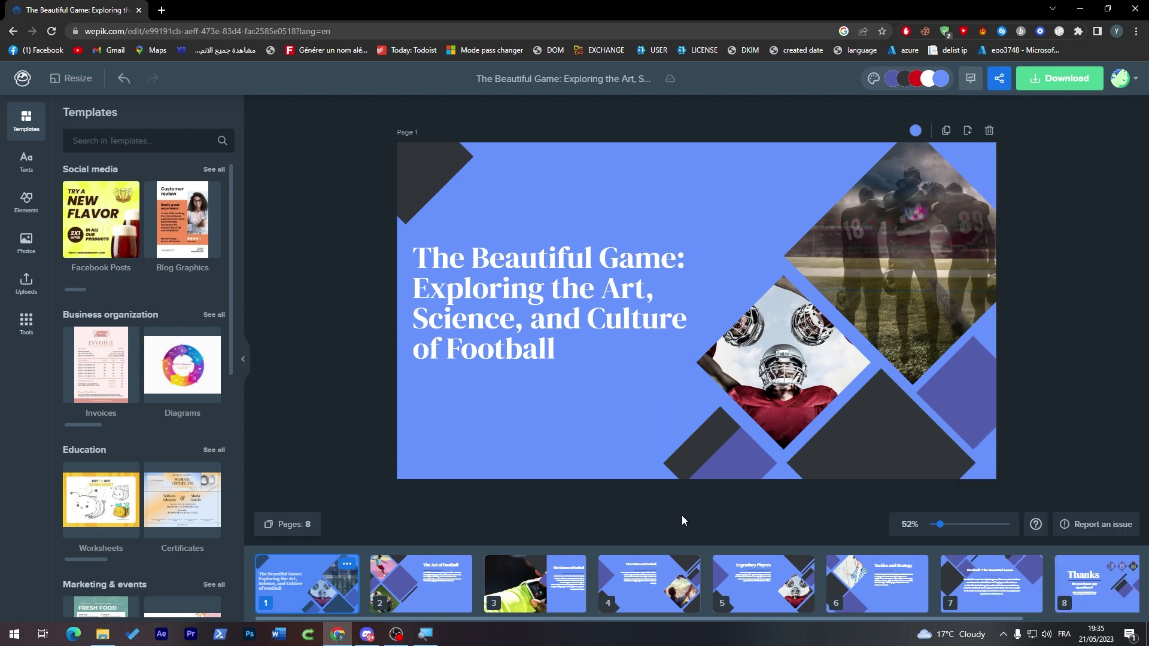
pyautogui.click(768, 379)
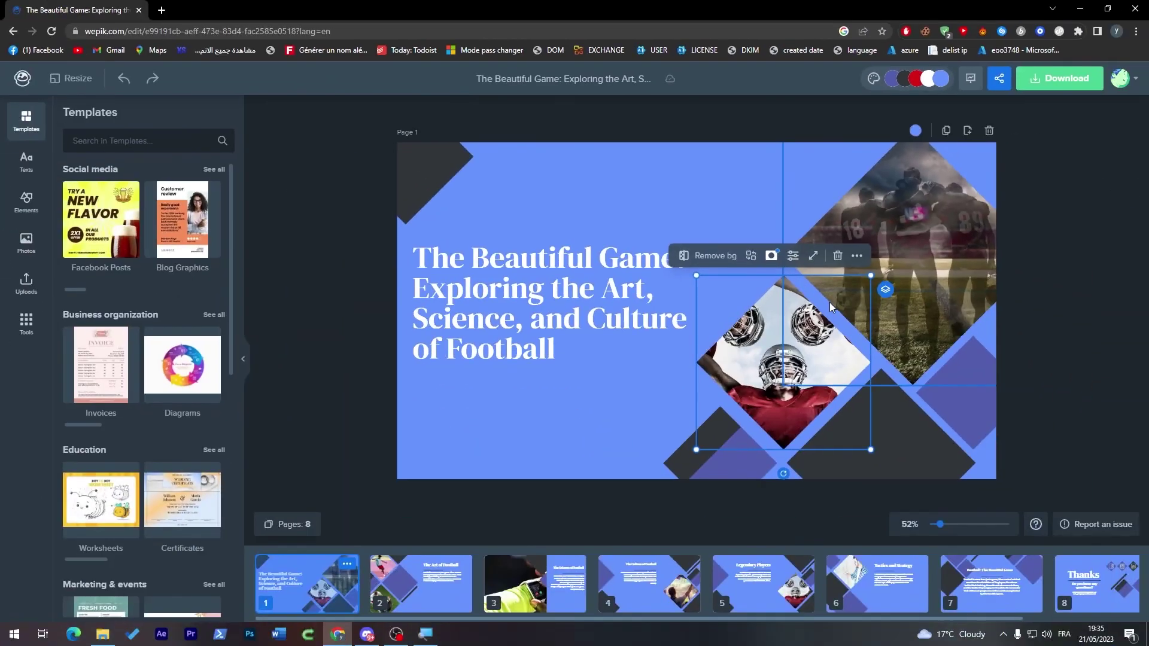
# Step: Upload the boxed book-set image from Downloads to replace the cover's helmets photo
pyautogui.click(750, 255)
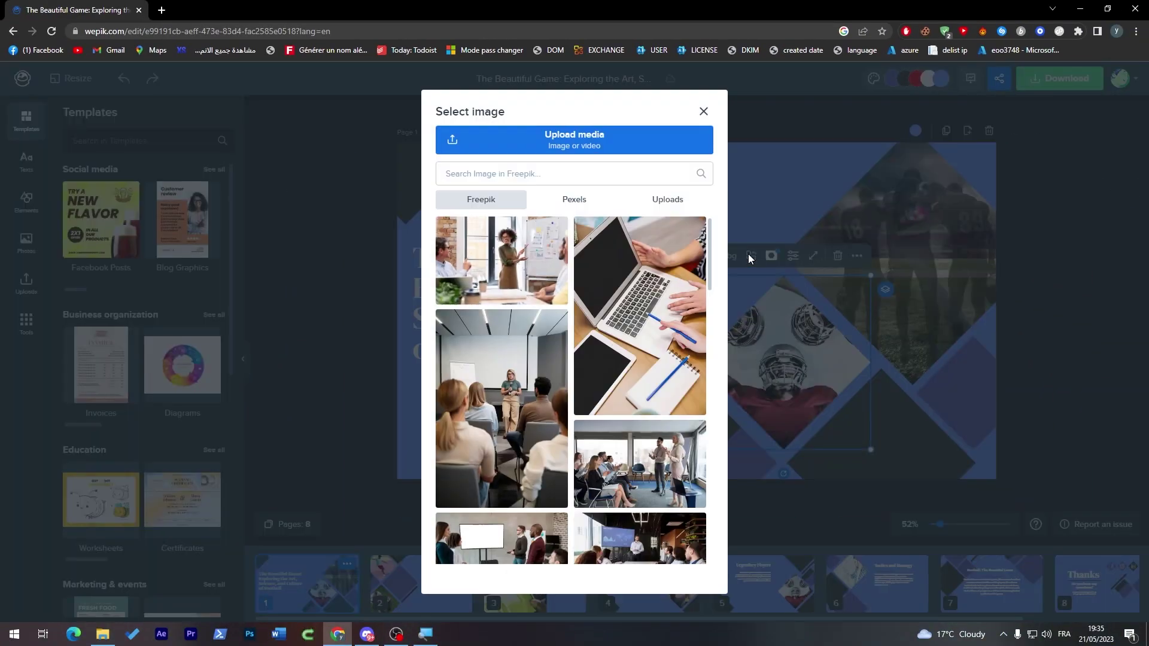
pyautogui.scroll(-1, 709, 233)
pyautogui.moveTo(711, 242); pyautogui.dragTo(728, 469)
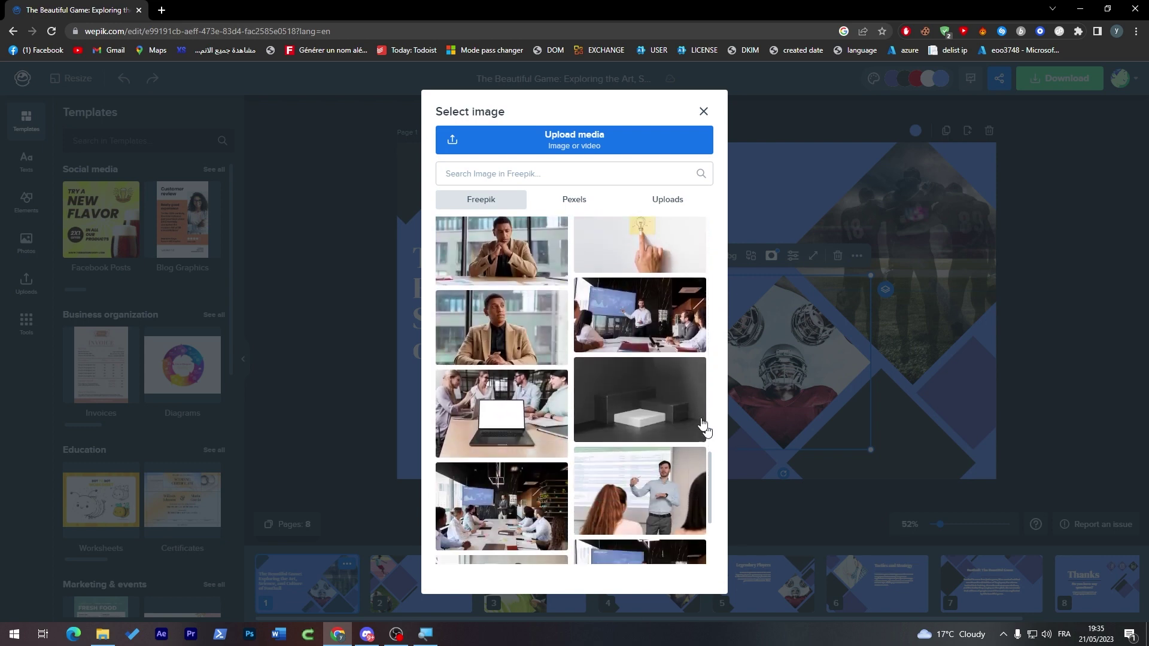
pyautogui.click(596, 203)
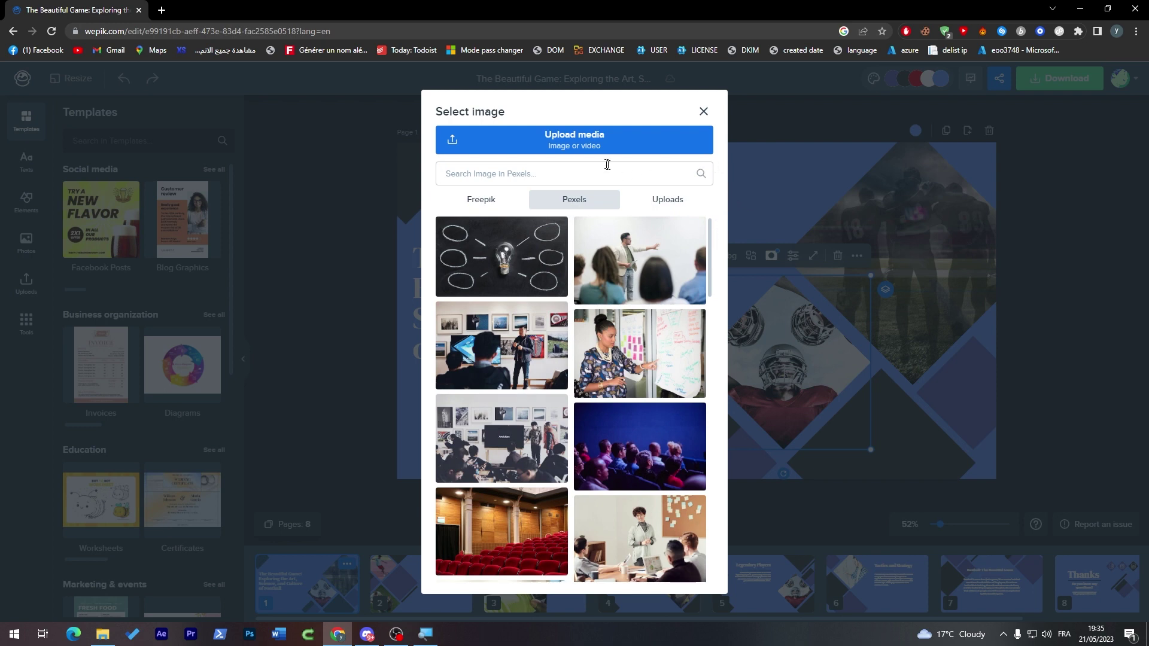
pyautogui.click(569, 146)
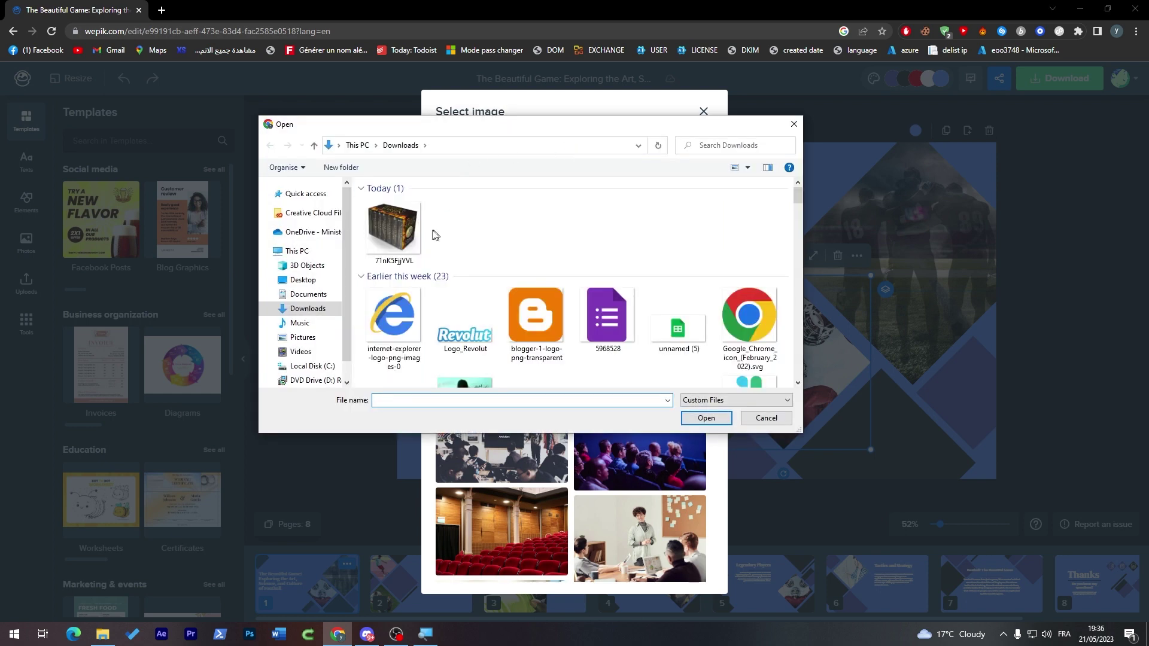
pyautogui.doubleClick(393, 230)
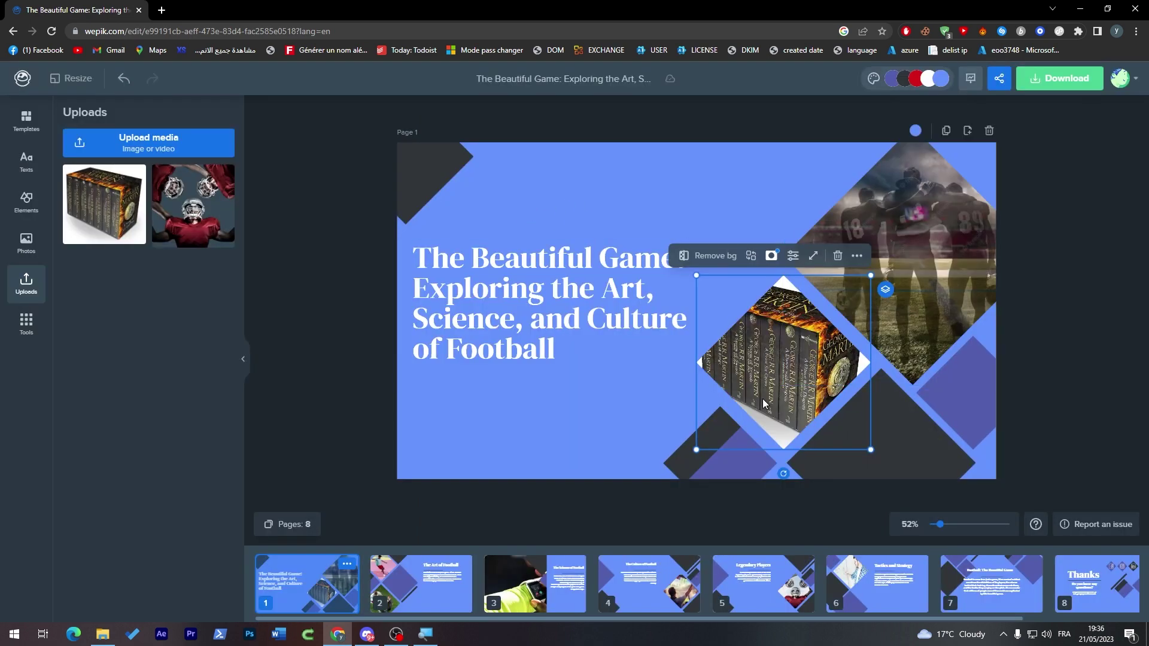
# Step: Shift the book-set photo down and then up inside the diamond frame, then deselect it
pyautogui.doubleClick(764, 404)
pyautogui.moveTo(767, 395)
pyautogui.mouseDown()
pyautogui.moveTo(788, 402)
pyautogui.moveTo(772, 410)
pyautogui.mouseUp()
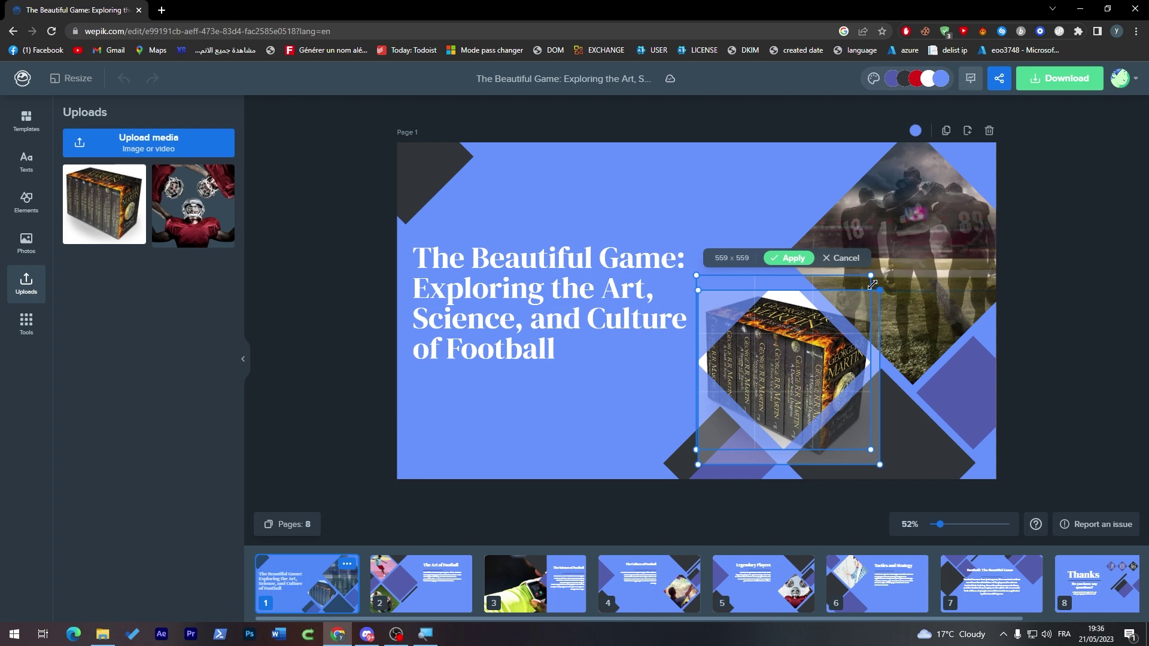
pyautogui.moveTo(811, 333); pyautogui.dragTo(788, 319)
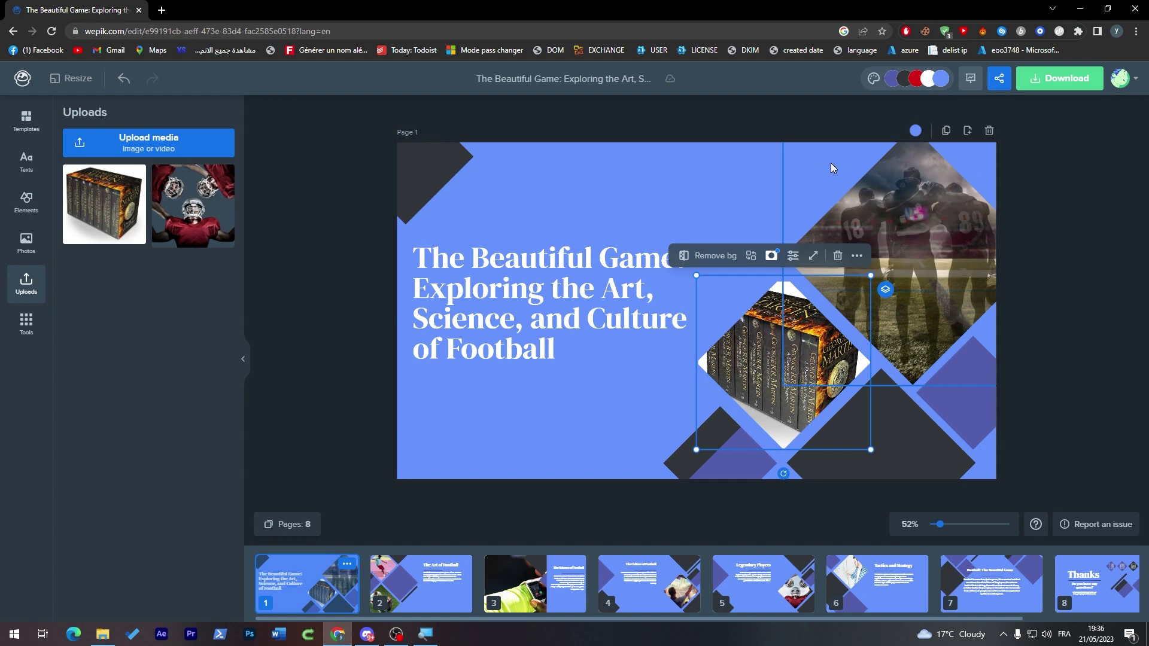
pyautogui.click(1077, 263)
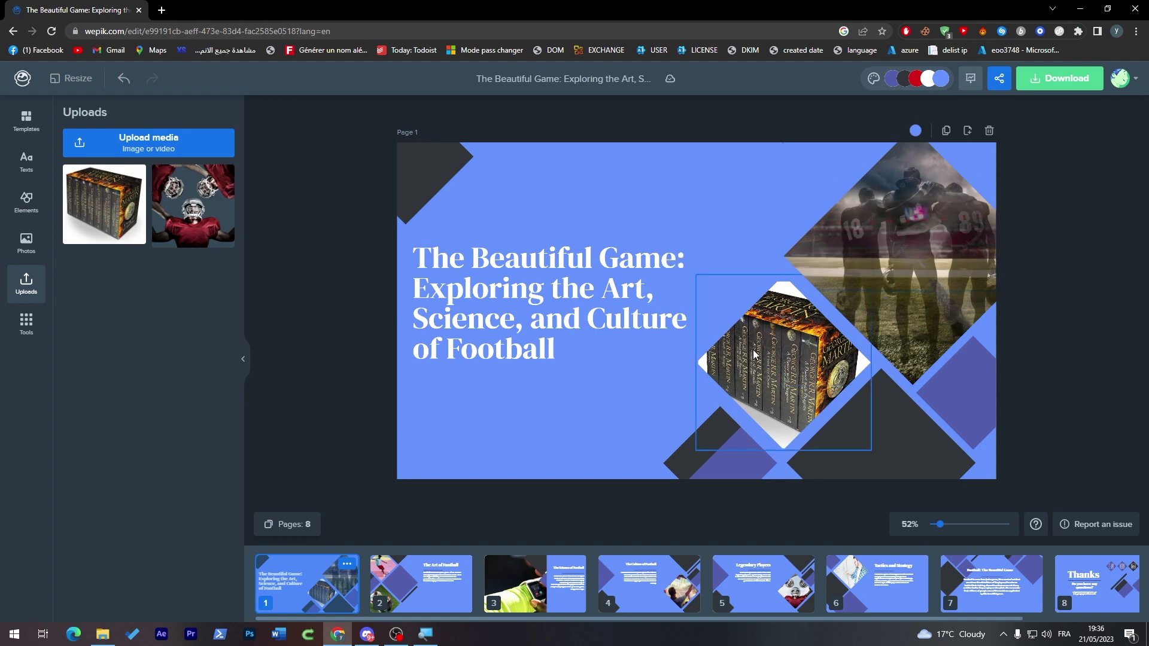
# Step: Inspect slide 2's text group, then go to slide 4 and select its text
pyautogui.click(433, 566)
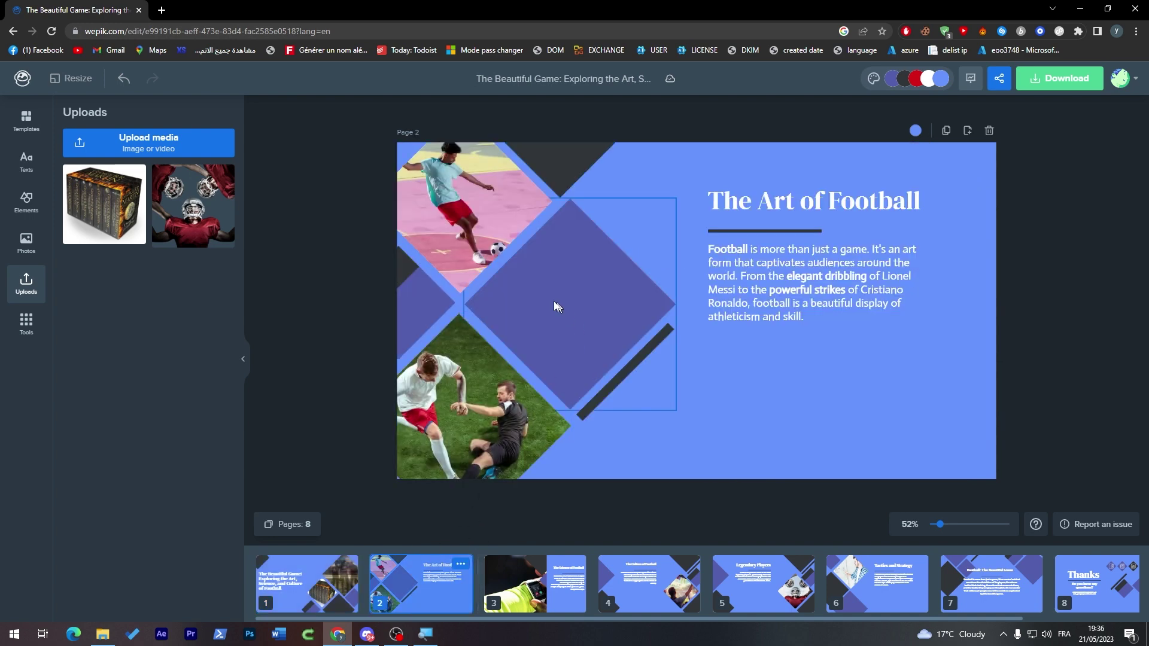
pyautogui.click(741, 282)
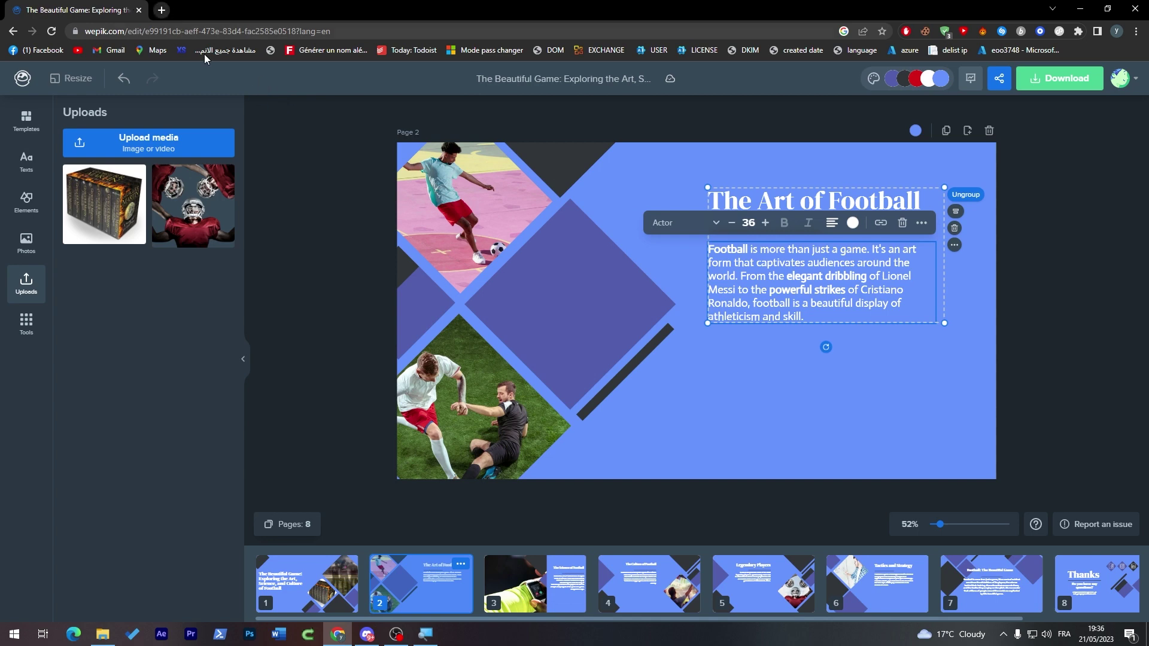
pyautogui.click(792, 472)
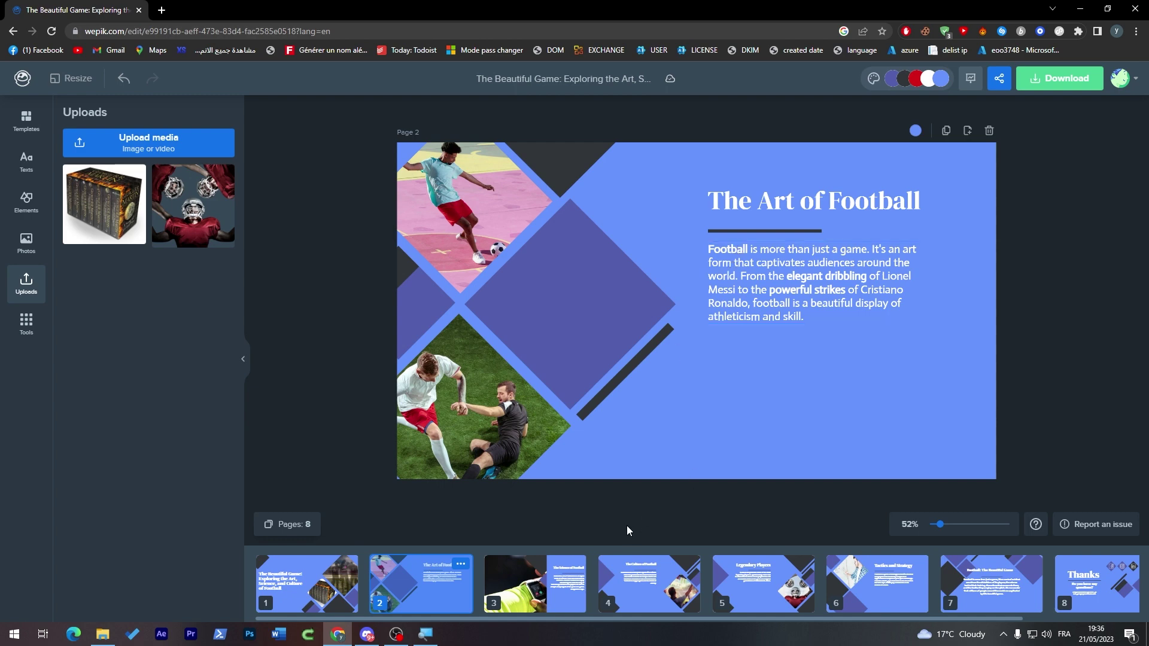
pyautogui.click(642, 605)
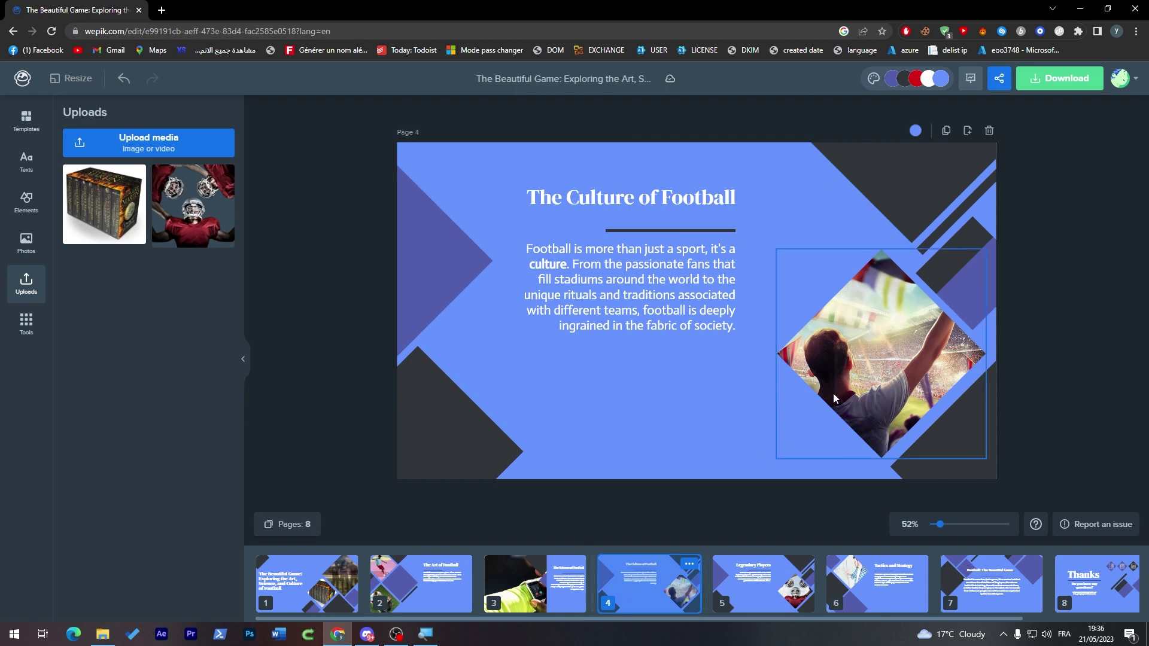
pyautogui.click(657, 298)
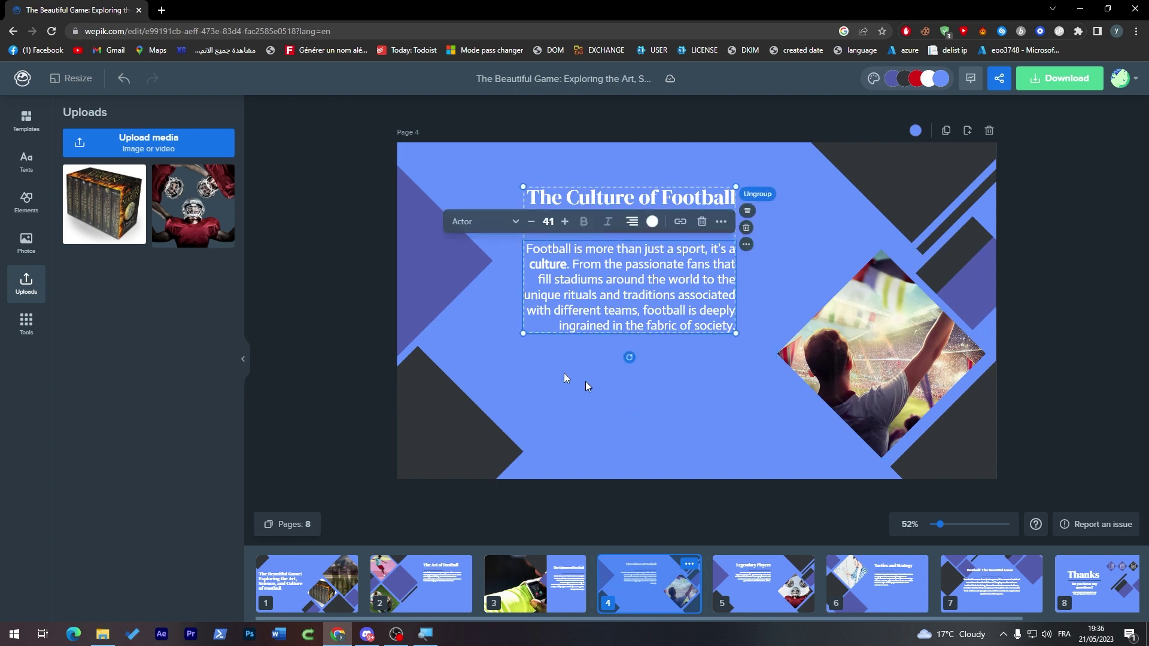
# Step: Add a presenter illustration from Elements, move and recolour it navy, then delete it
pyautogui.click(26, 242)
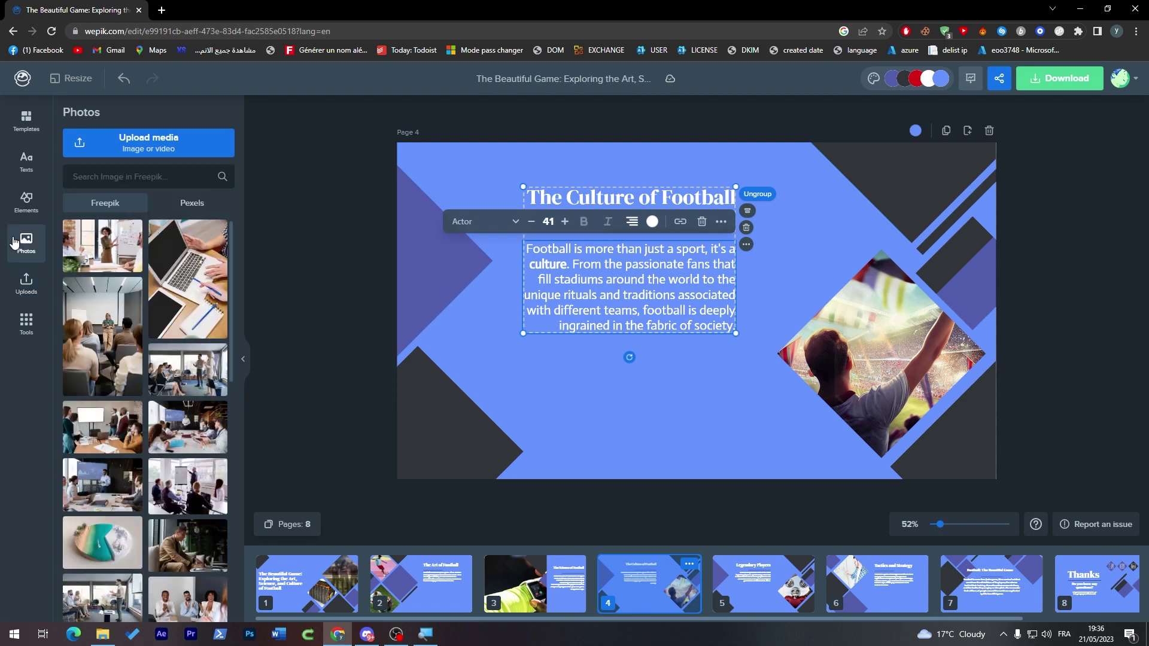
pyautogui.click(26, 162)
pyautogui.click(23, 201)
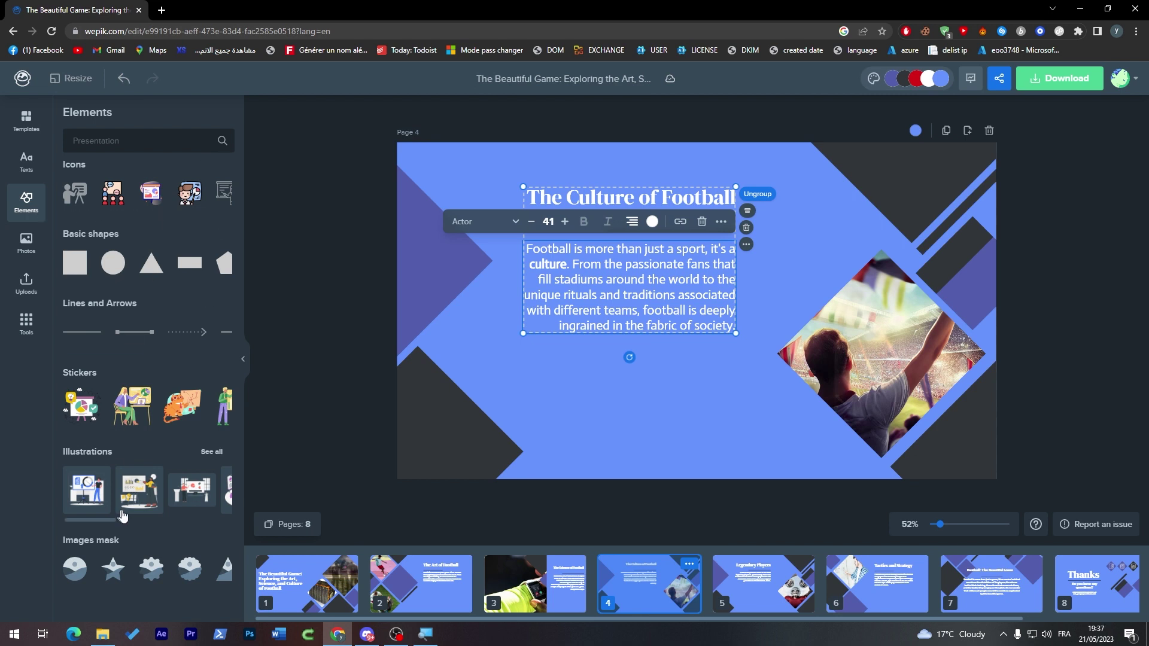
pyautogui.click(105, 489)
pyautogui.moveTo(718, 342); pyautogui.dragTo(562, 421)
pyautogui.click(508, 313)
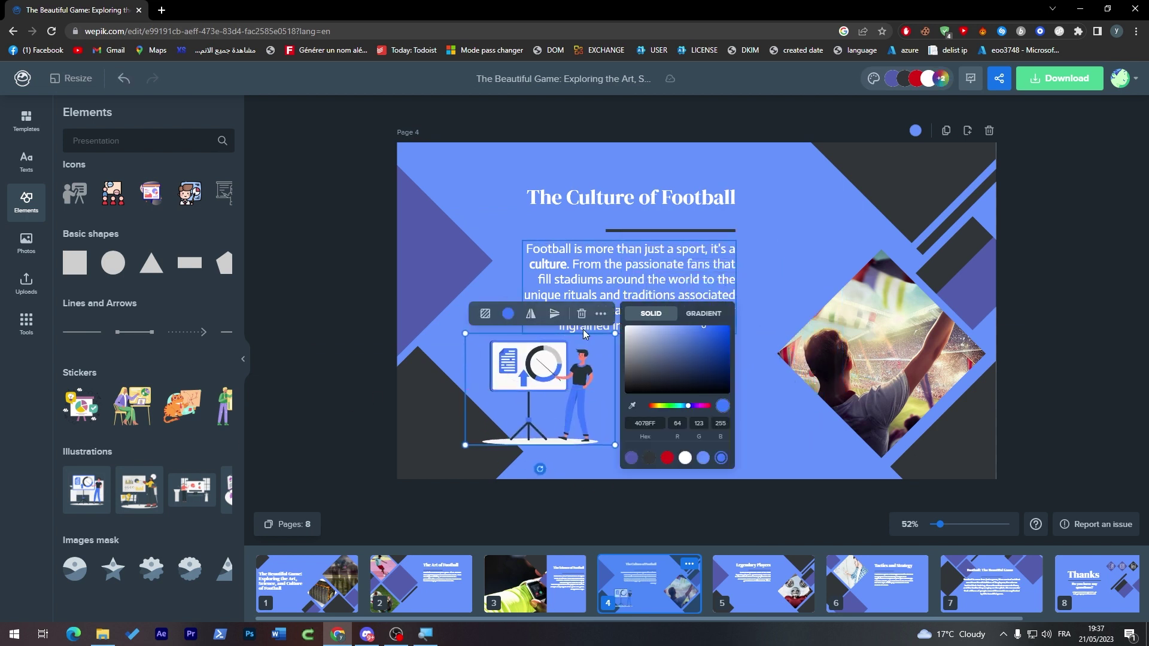
pyautogui.moveTo(703, 341); pyautogui.dragTo(702, 356)
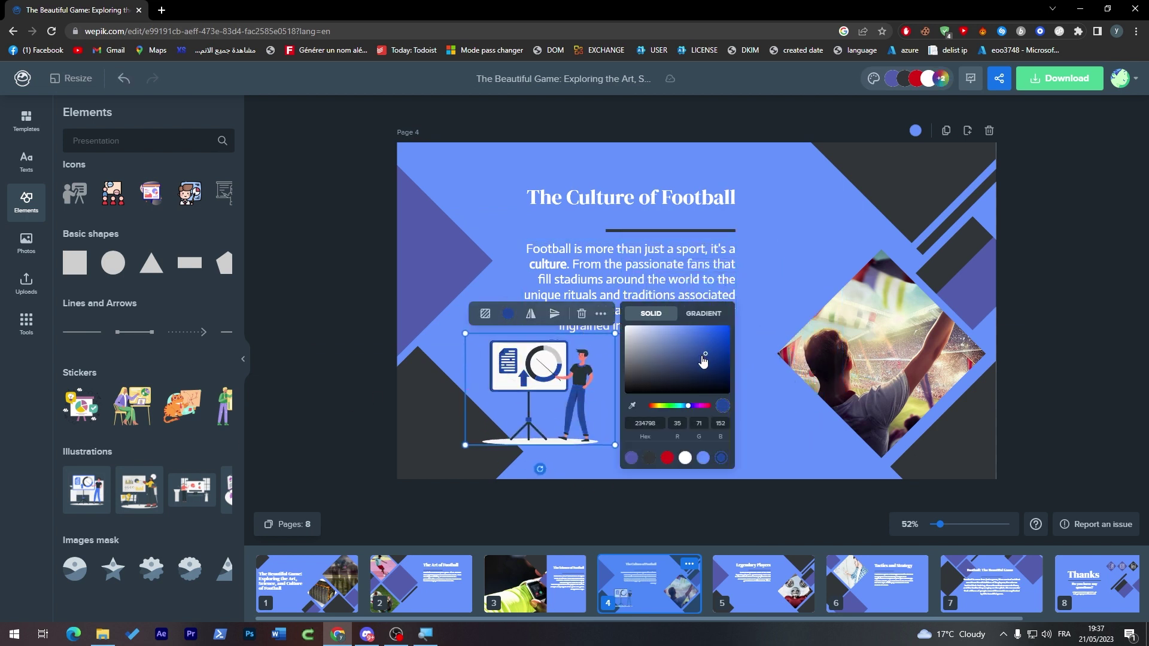
pyautogui.moveTo(551, 372); pyautogui.dragTo(623, 366)
pyautogui.press('Delete')
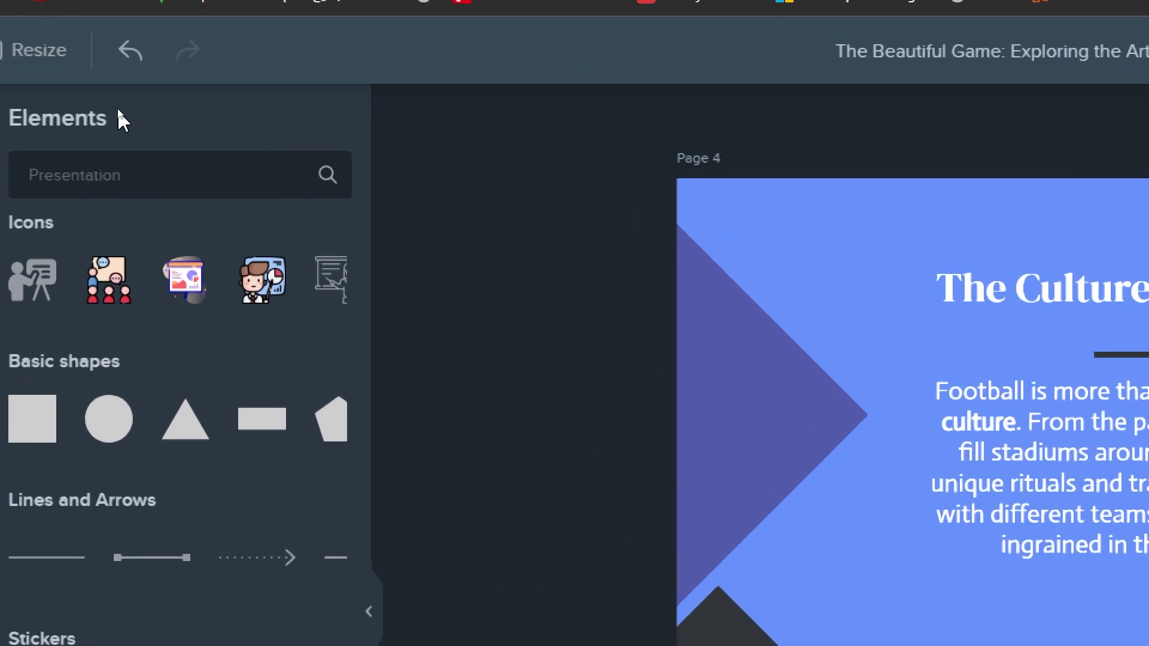
# Step: Search Elements for 'football' and filter the results to Illustrations
pyautogui.click(159, 143)
pyautogui.write('football')
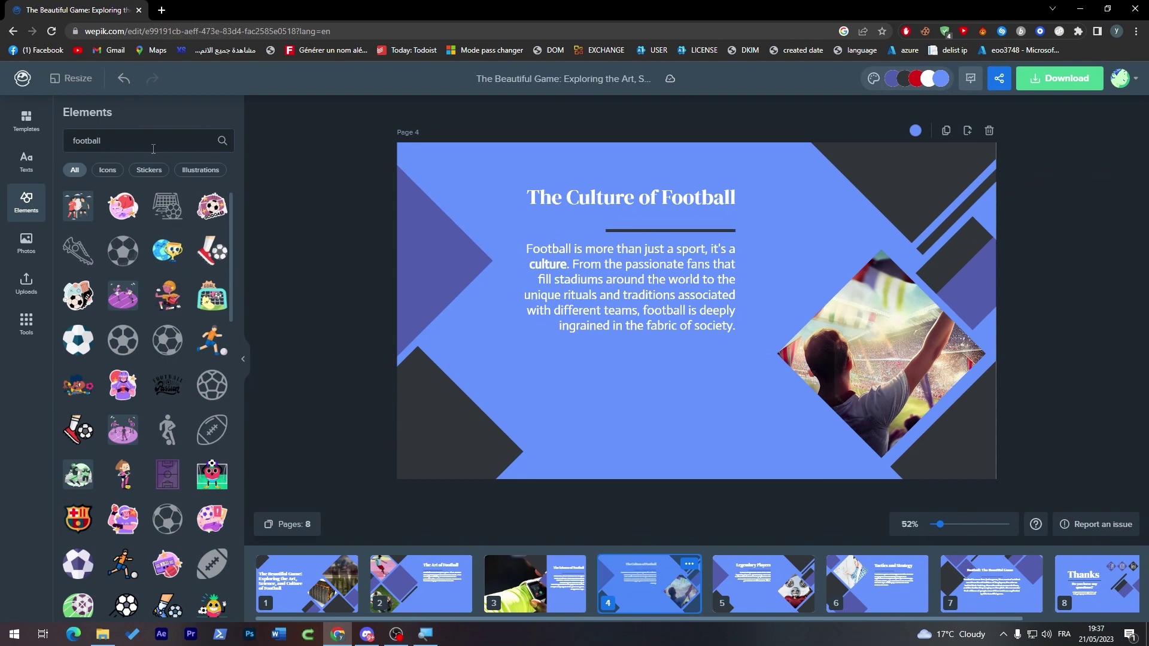
pyautogui.click(200, 170)
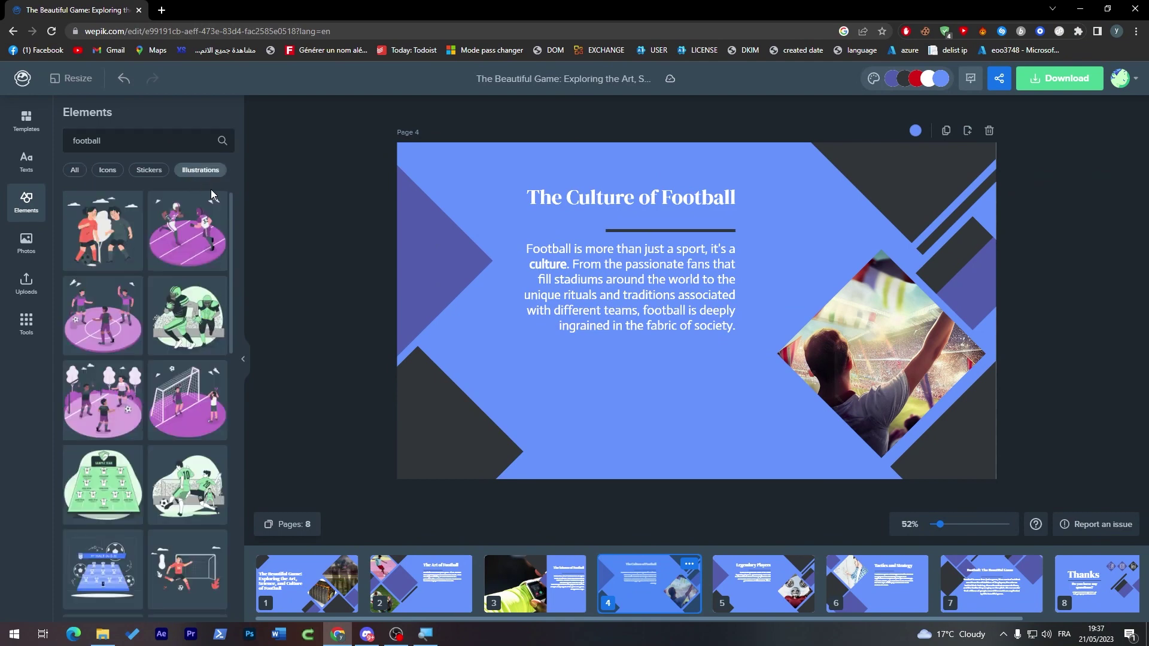
# Step: Add the two-kids football illustration and change its shirt colour to bright blue
pyautogui.moveTo(103, 234); pyautogui.dragTo(487, 344)
pyautogui.click(496, 241)
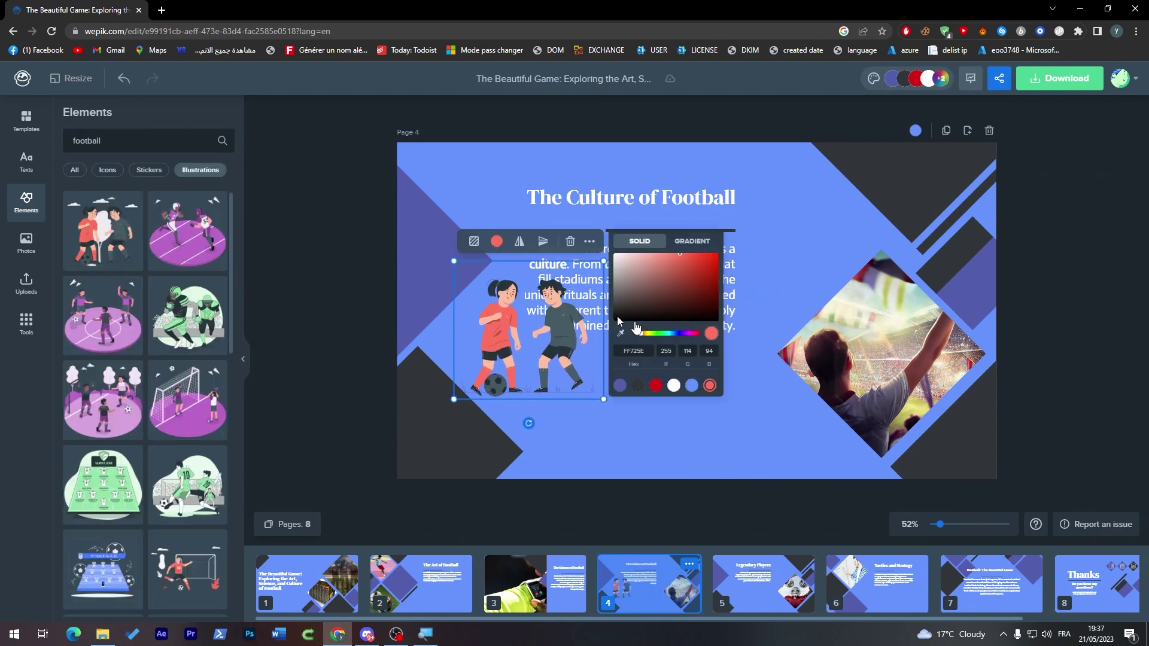
pyautogui.click(689, 279)
pyautogui.moveTo(689, 279); pyautogui.dragTo(615, 310)
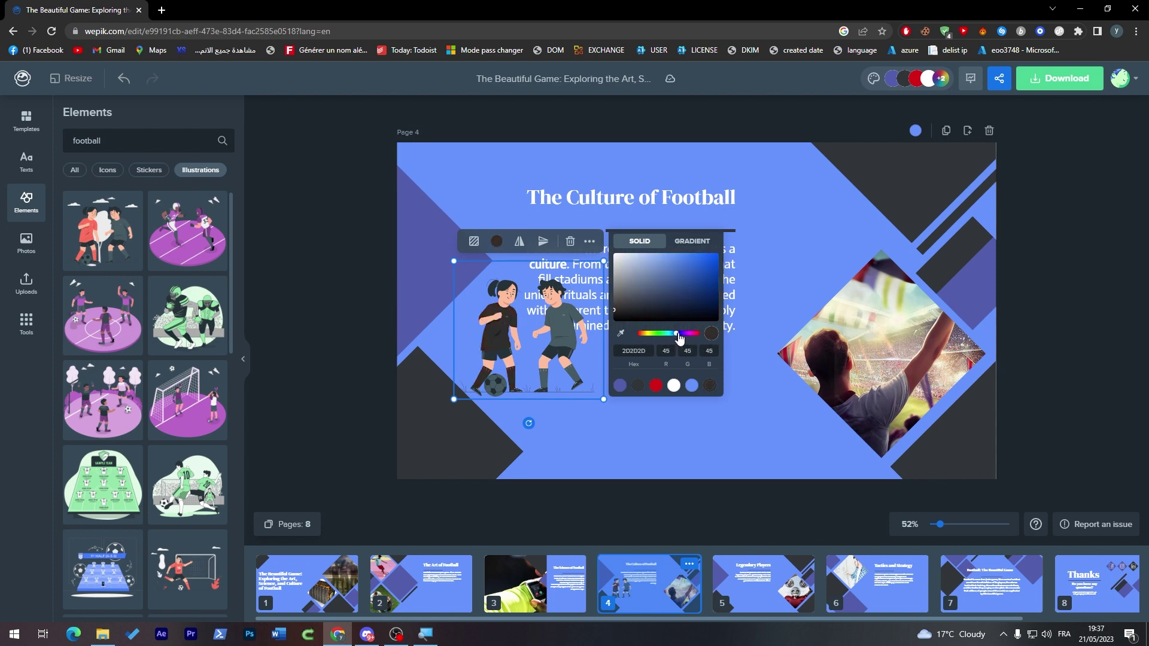
pyautogui.moveTo(680, 338); pyautogui.dragTo(682, 338)
pyautogui.click(702, 266)
pyautogui.moveTo(705, 268); pyautogui.dragTo(688, 260)
# Step: Enlarge the illustration, place it below the body text, then shrink it slightly
pyautogui.moveTo(603, 399); pyautogui.dragTo(658, 446)
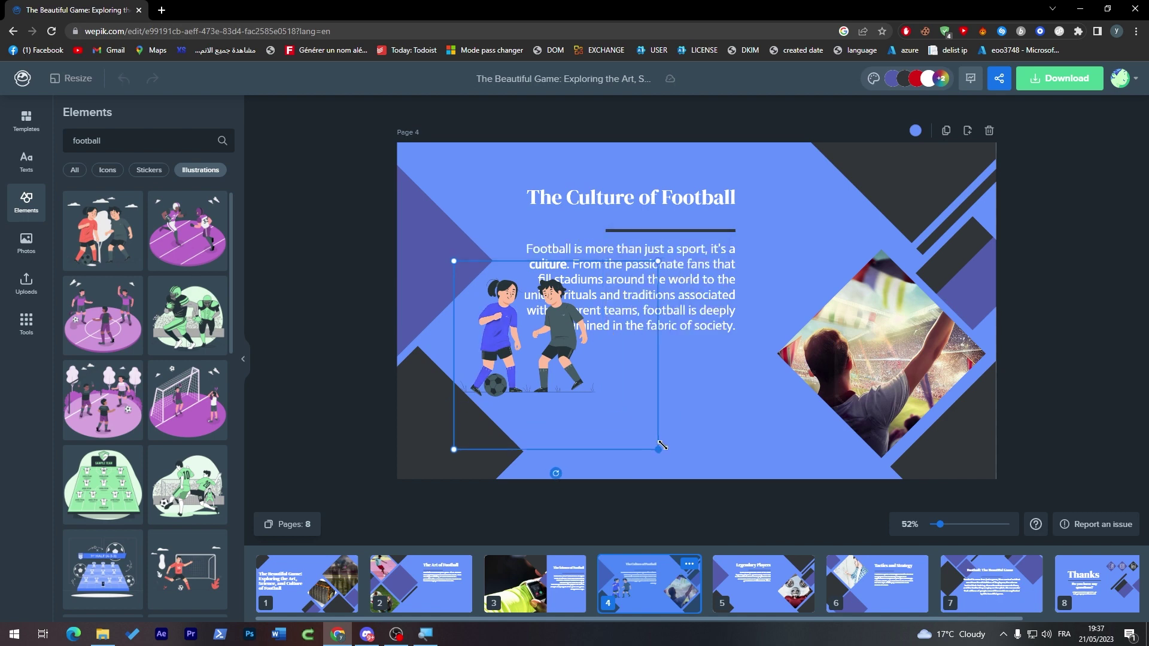
pyautogui.moveTo(596, 390); pyautogui.dragTo(499, 393)
pyautogui.click(699, 370)
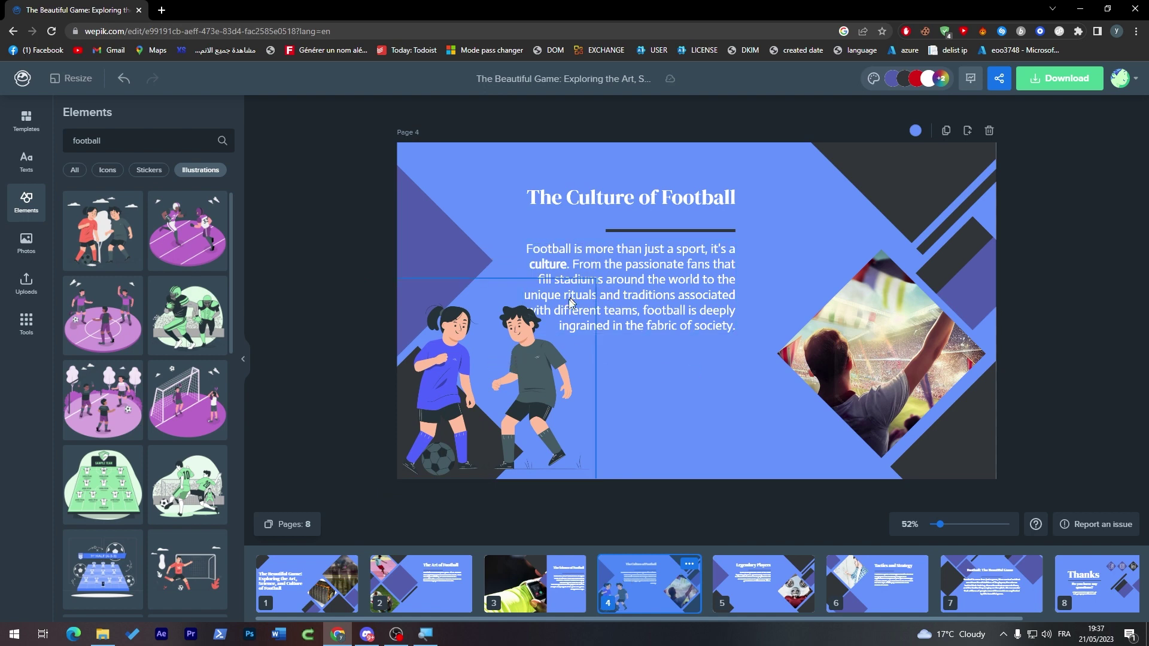
pyautogui.click(590, 309)
pyautogui.moveTo(590, 277); pyautogui.dragTo(576, 294)
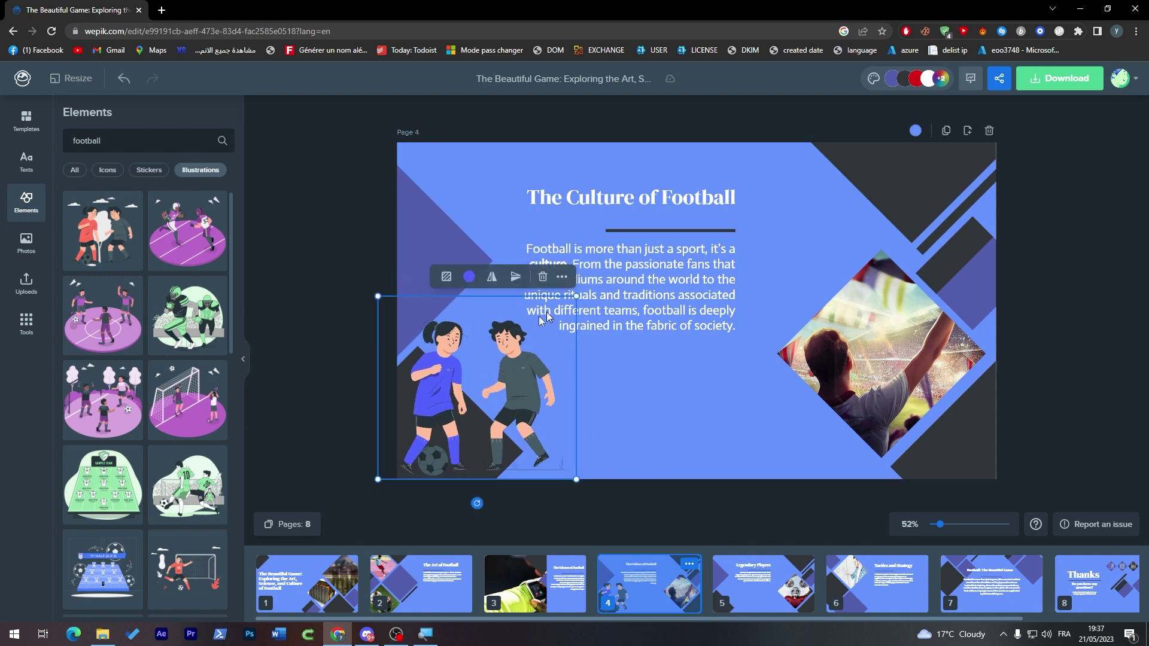
pyautogui.click(389, 266)
# Step: Add the GOOOAL sticker at lower right and a white-and-teal football icon beside it
pyautogui.click(138, 172)
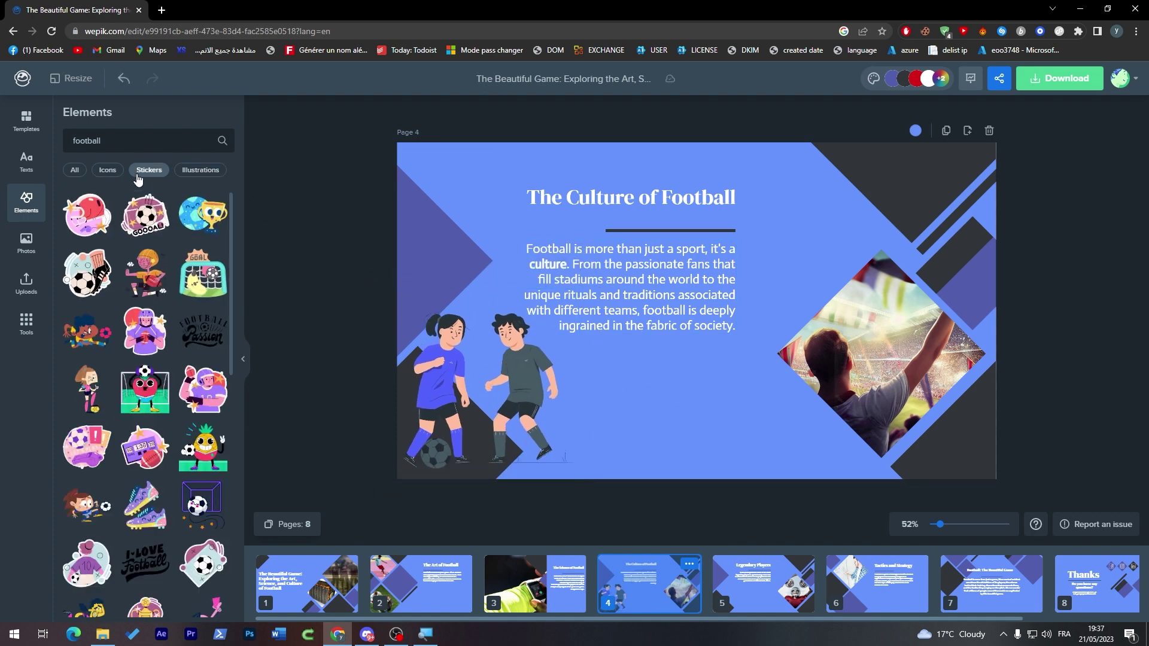
pyautogui.click(146, 214)
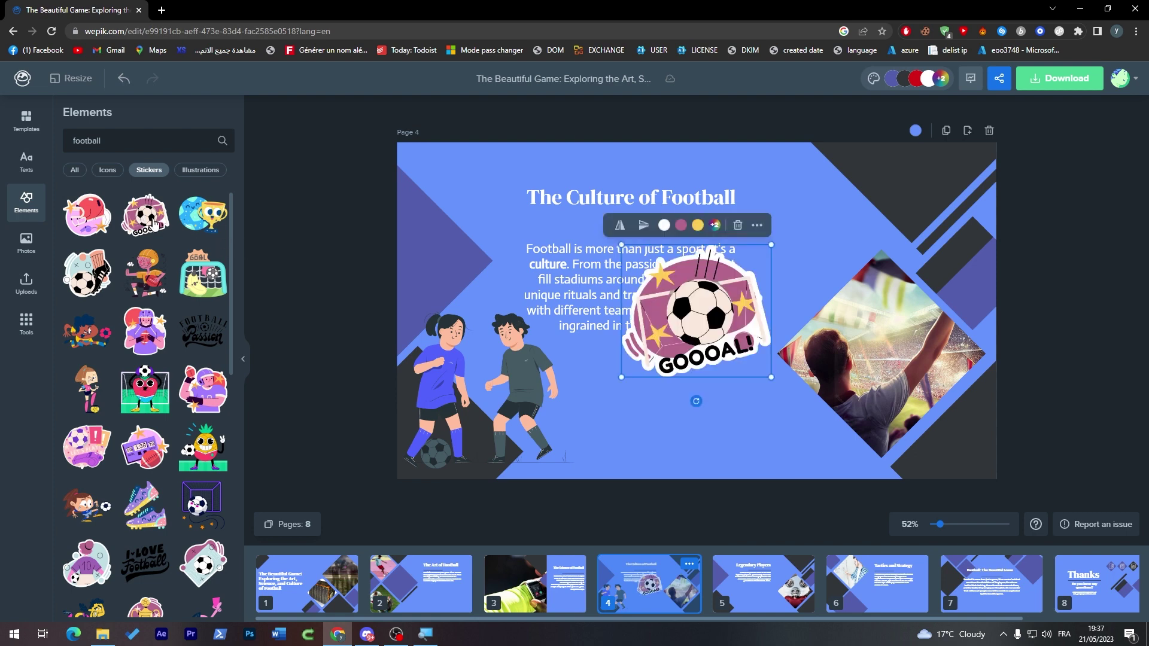
pyautogui.moveTo(727, 299); pyautogui.dragTo(797, 387)
pyautogui.click(108, 170)
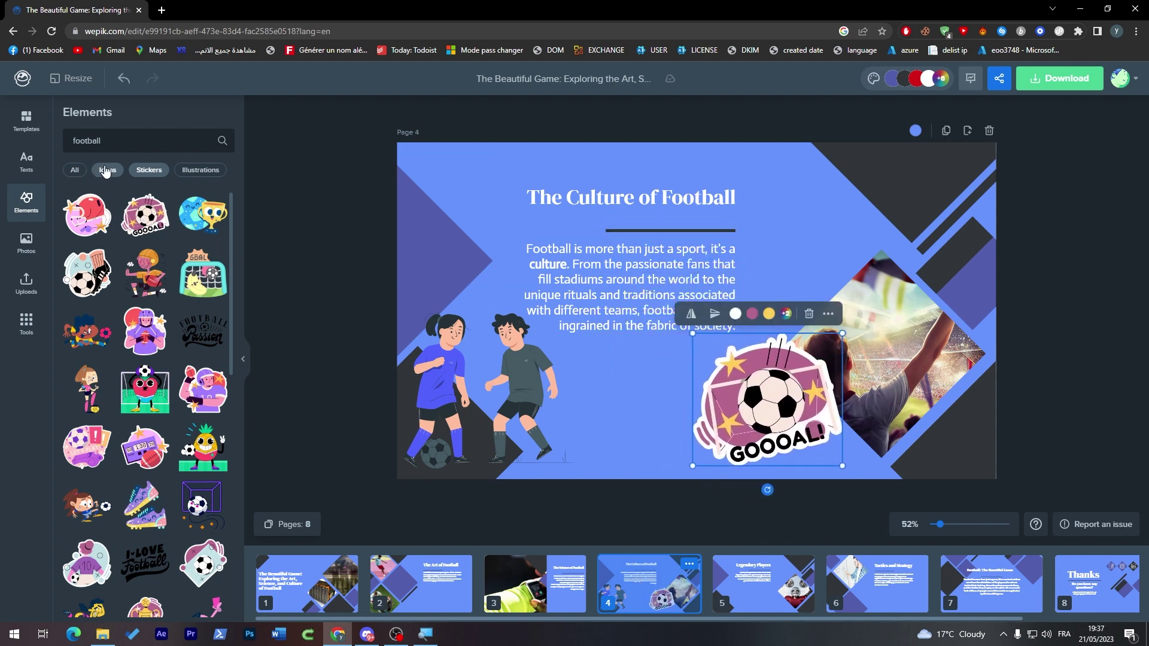
pyautogui.click(77, 251)
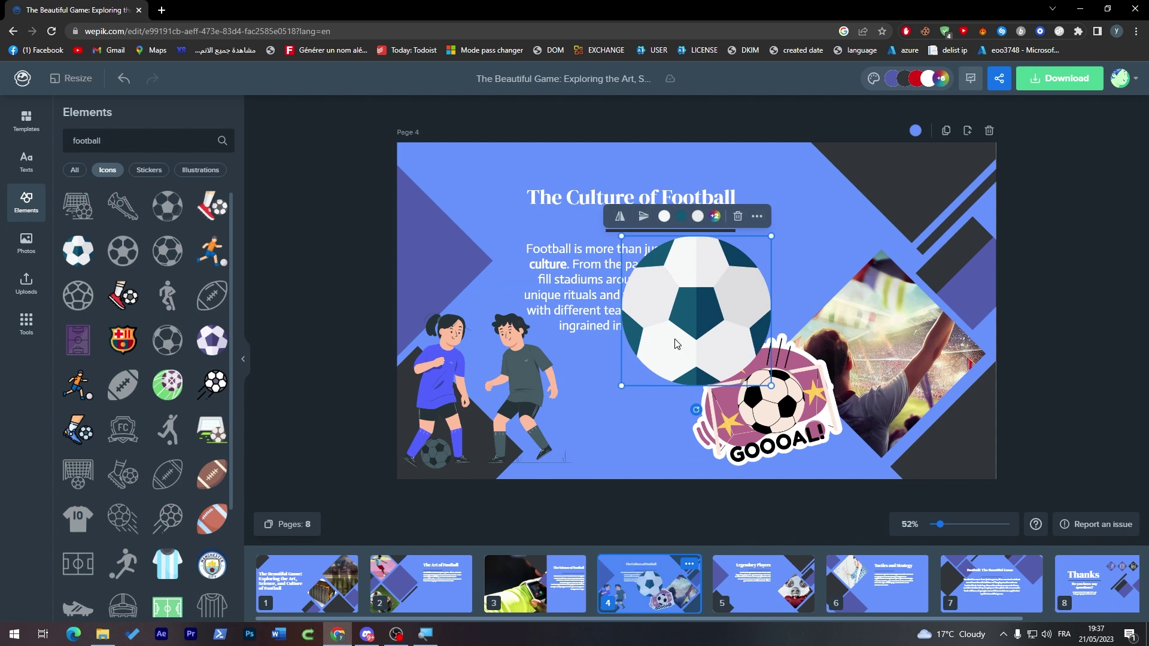
pyautogui.moveTo(677, 340); pyautogui.dragTo(622, 425)
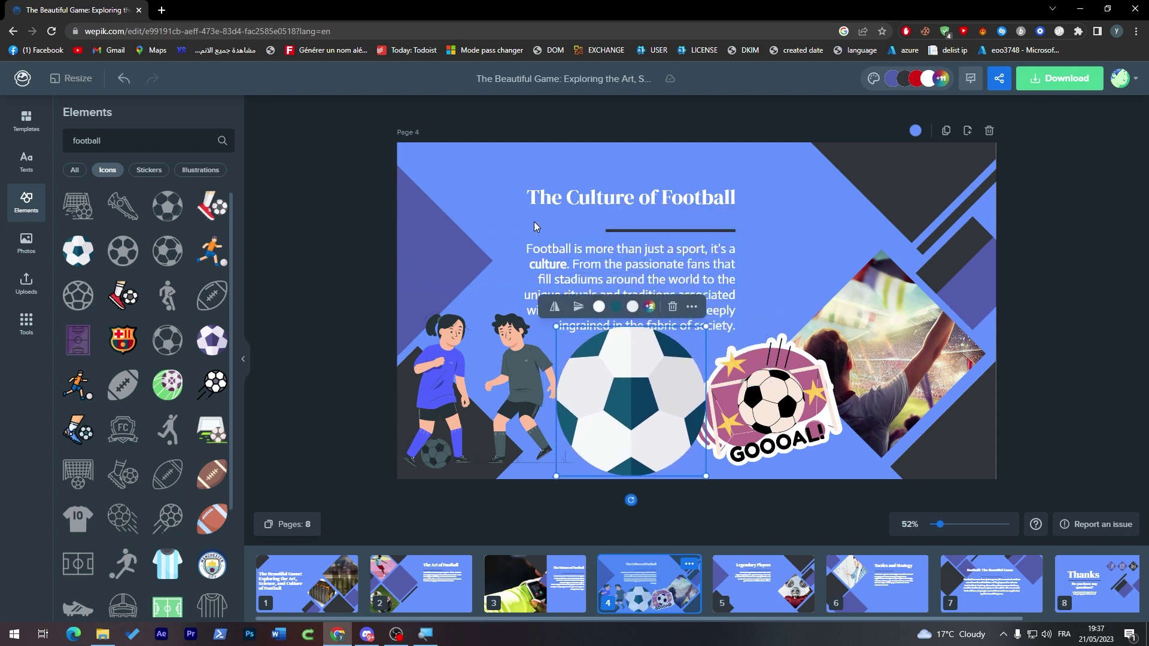
pyautogui.click(353, 208)
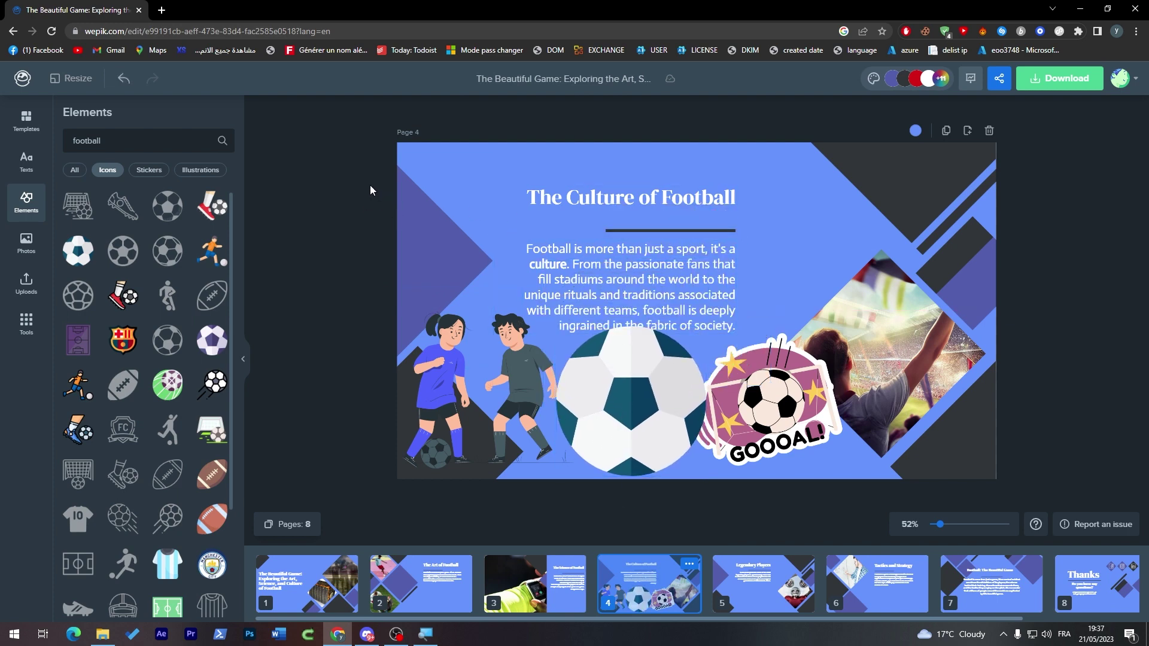
pyautogui.click(26, 324)
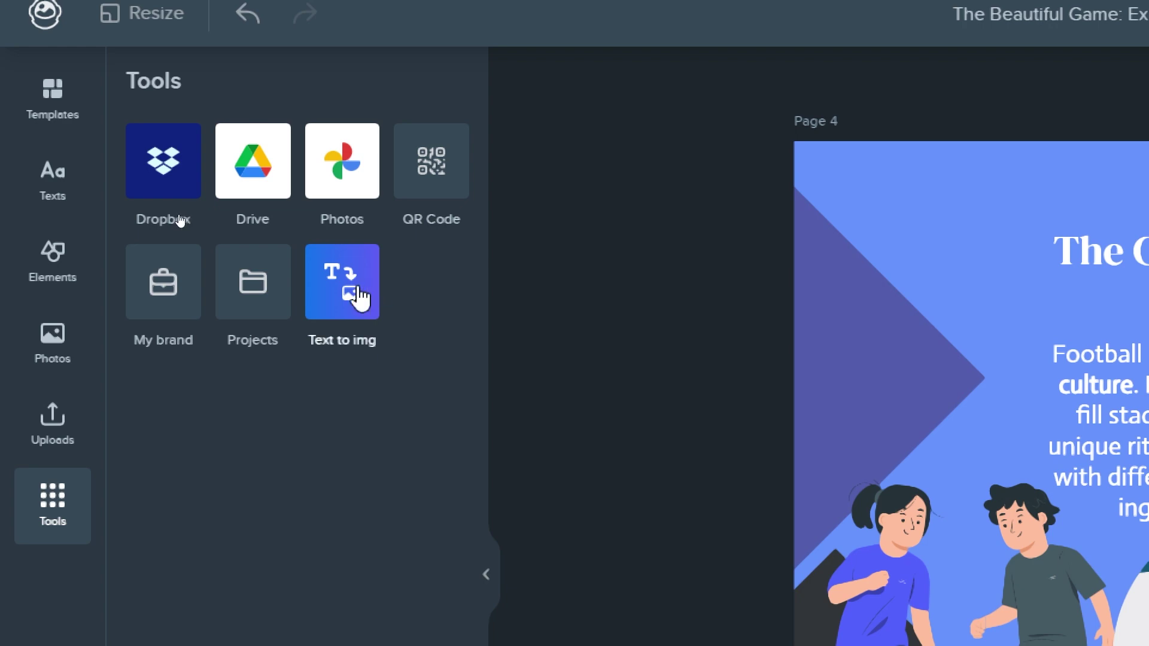
# Step: Add a blank page 9 to the end of the football deck using the page strip's + card
pyautogui.click(59, 131)
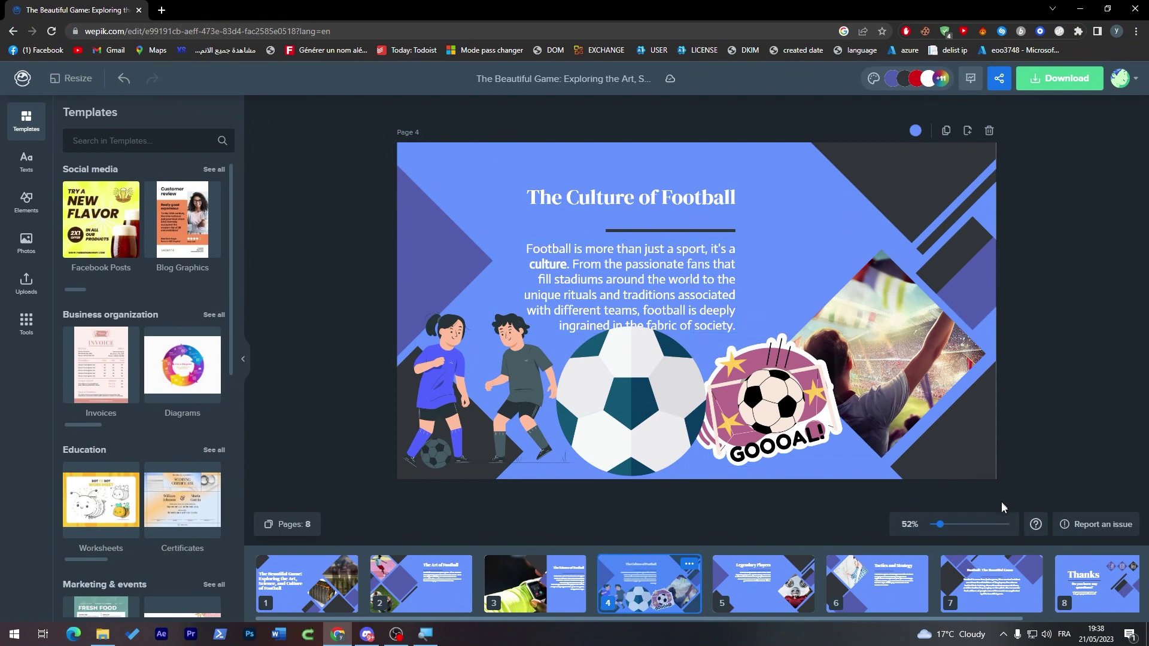
pyautogui.hscroll(1, 954, 622)
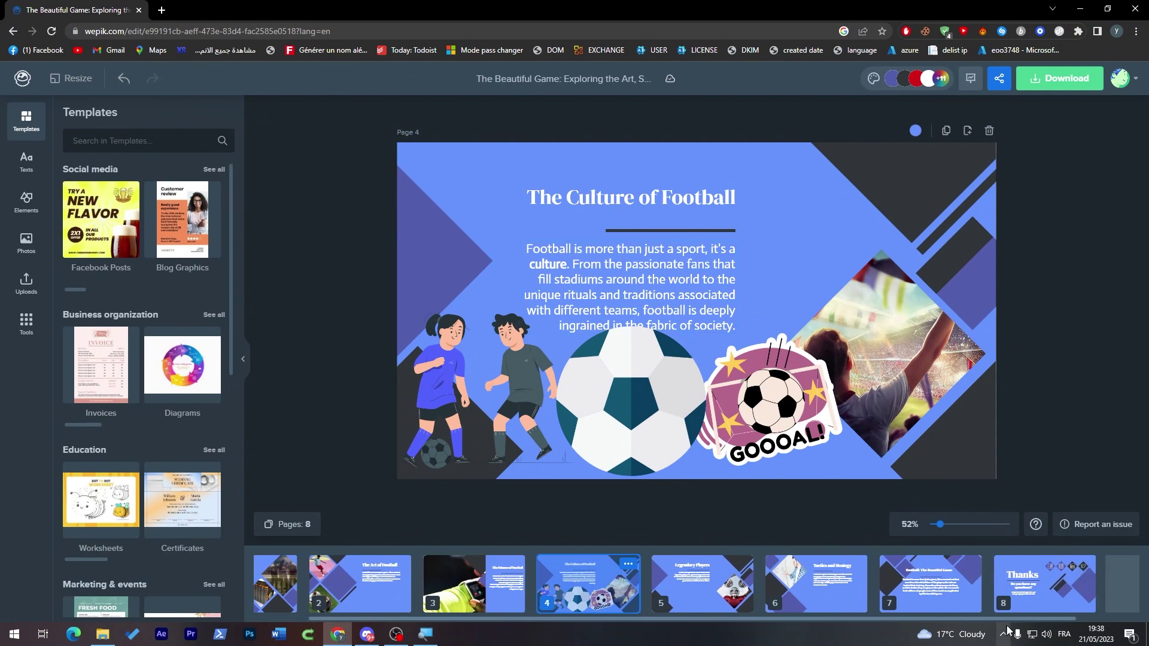
pyautogui.hscroll(1, 1089, 605)
pyautogui.click(1099, 609)
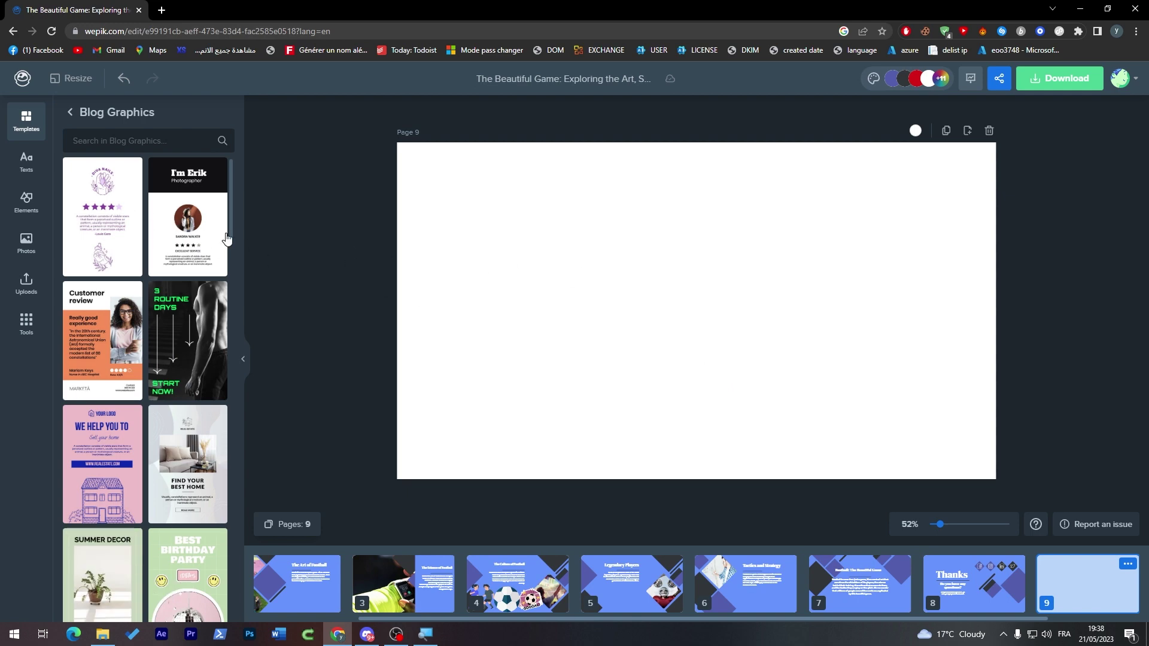
# Step: Try a Blog Graphics template on page 9, decline the replacement, and return to the cover page
pyautogui.click(225, 238)
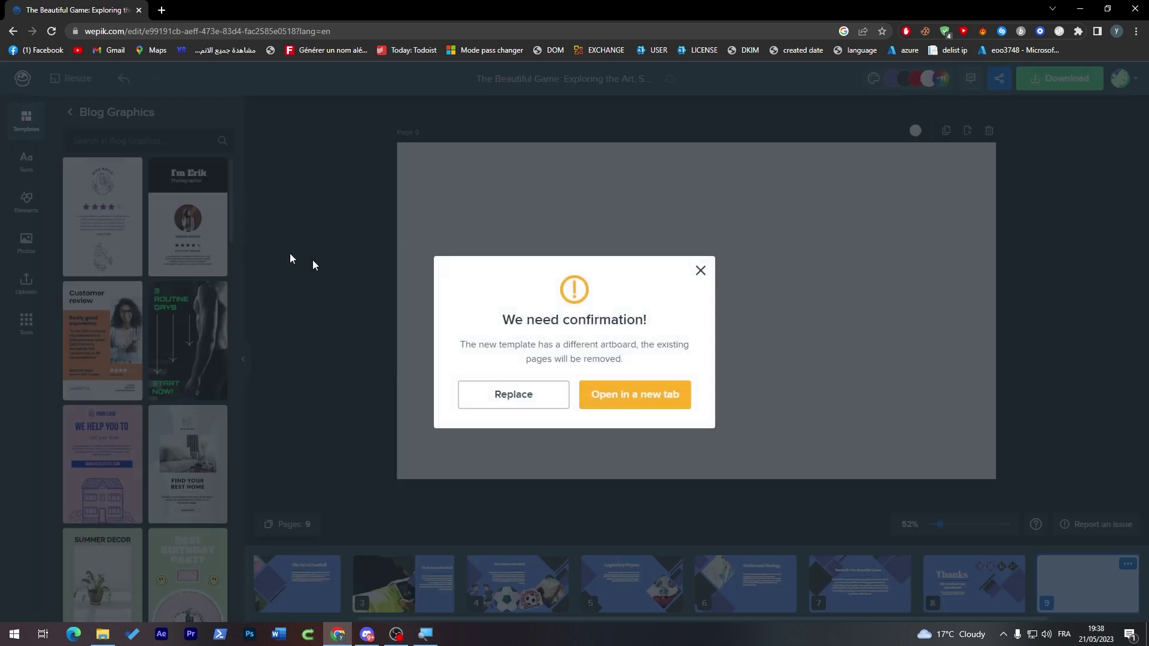
pyautogui.click(702, 271)
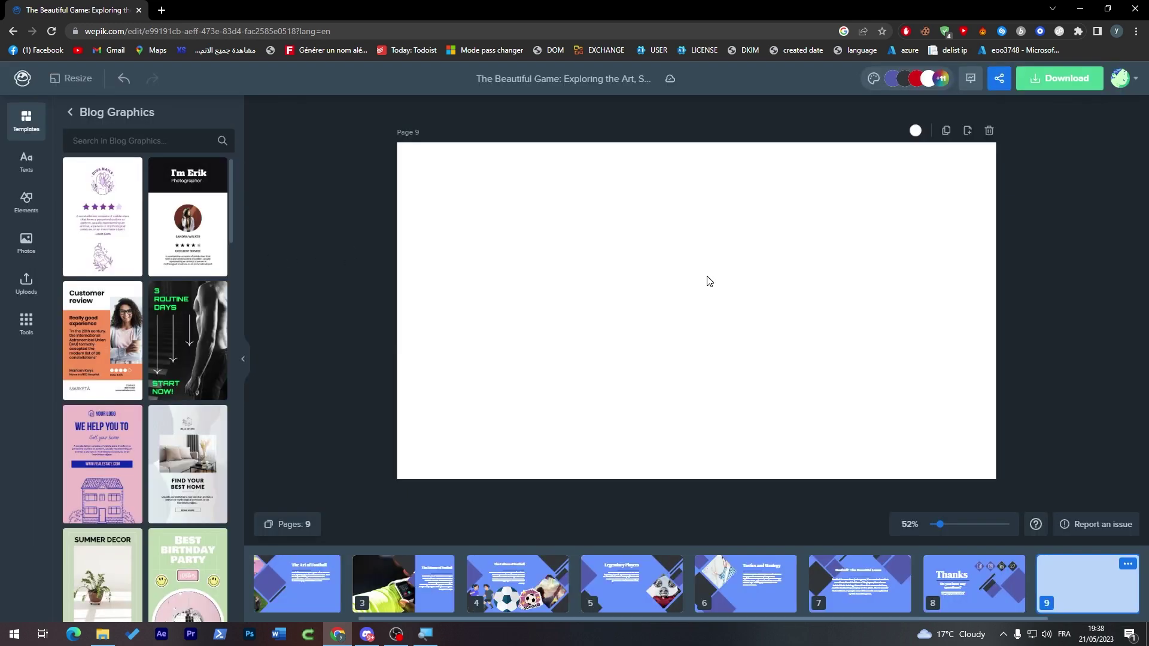
pyautogui.click(27, 133)
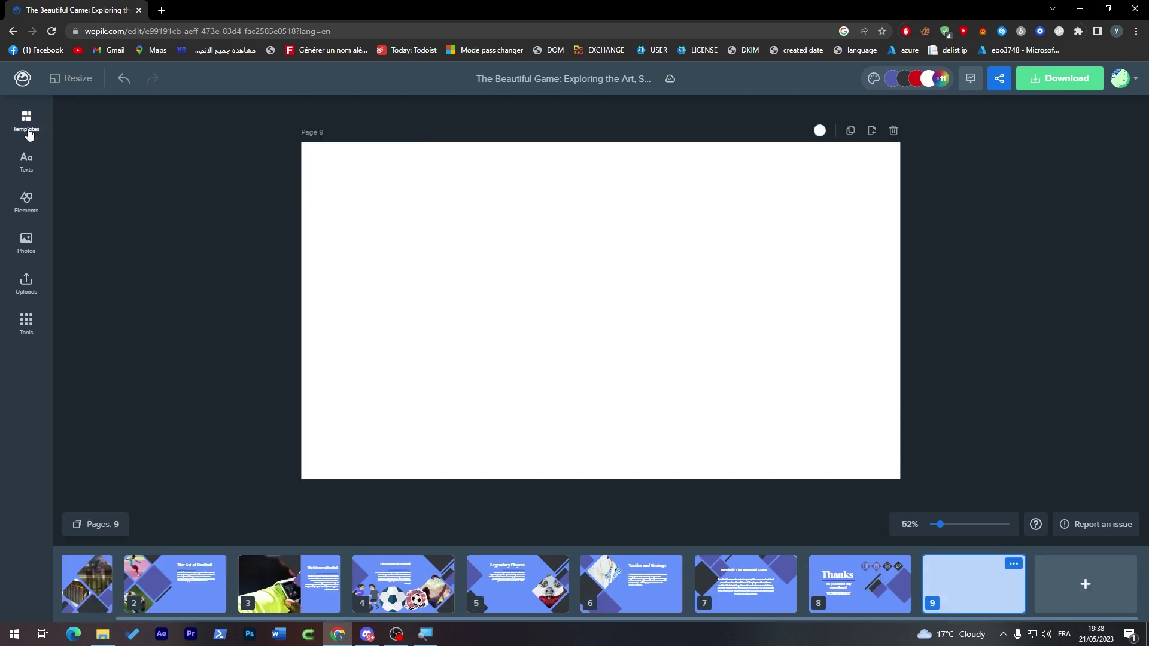
pyautogui.click(30, 207)
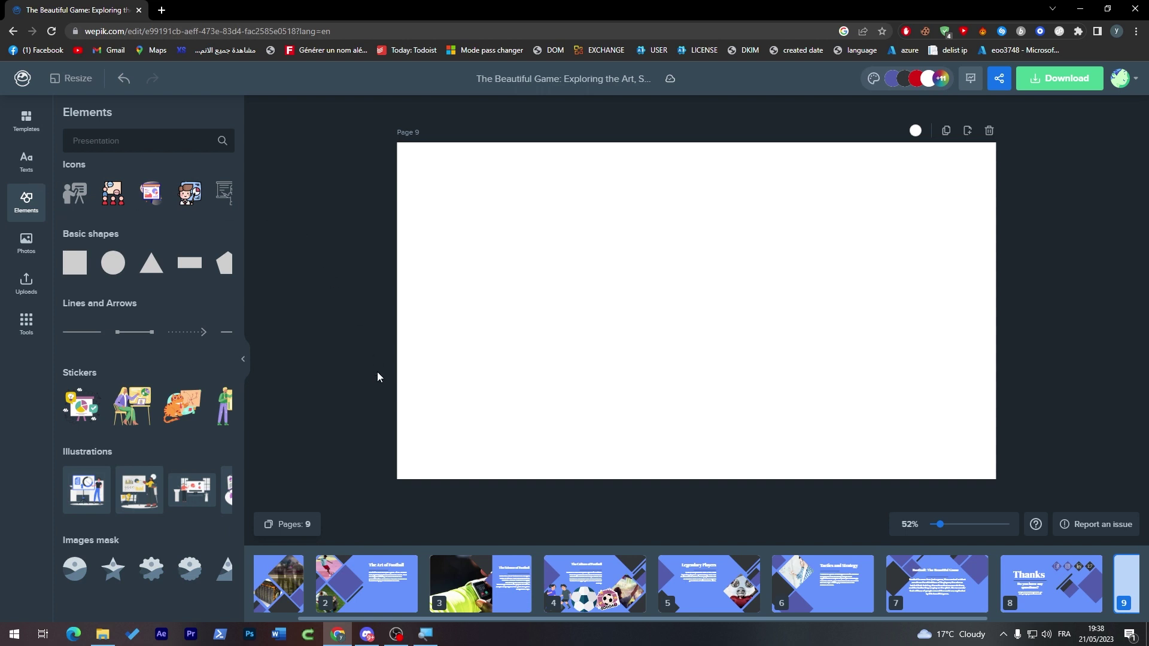
pyautogui.moveTo(471, 620); pyautogui.dragTo(429, 620)
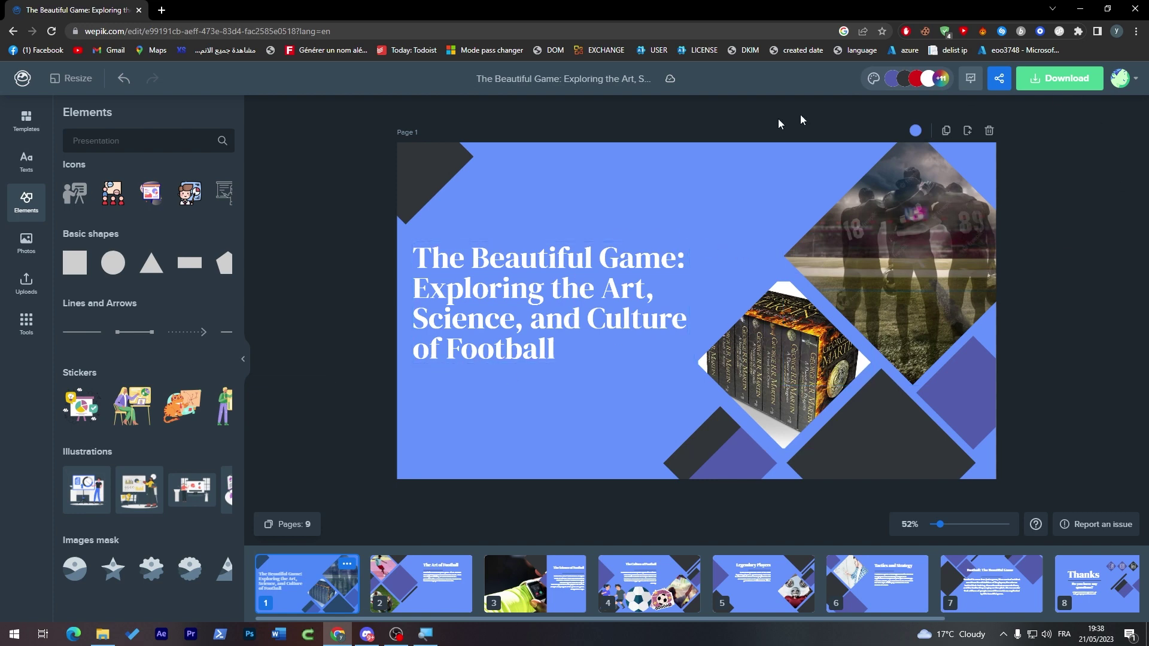
# Step: Open Wepik Support from the account menu and read the Licenses help topic
pyautogui.click(1124, 87)
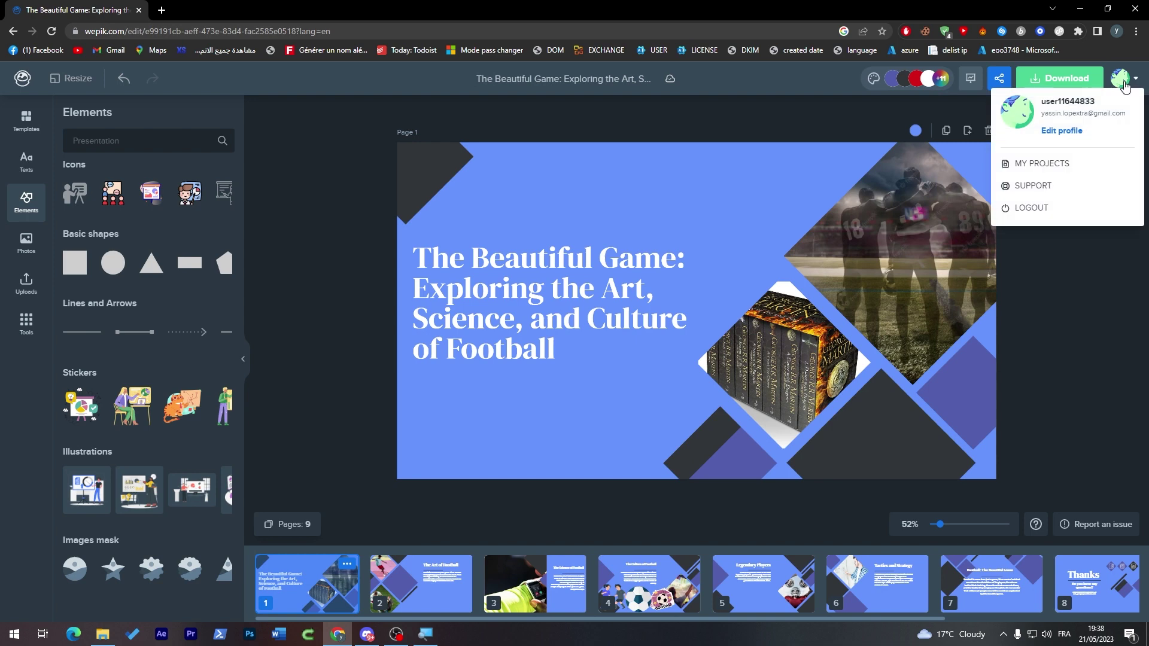
pyautogui.click(1047, 188)
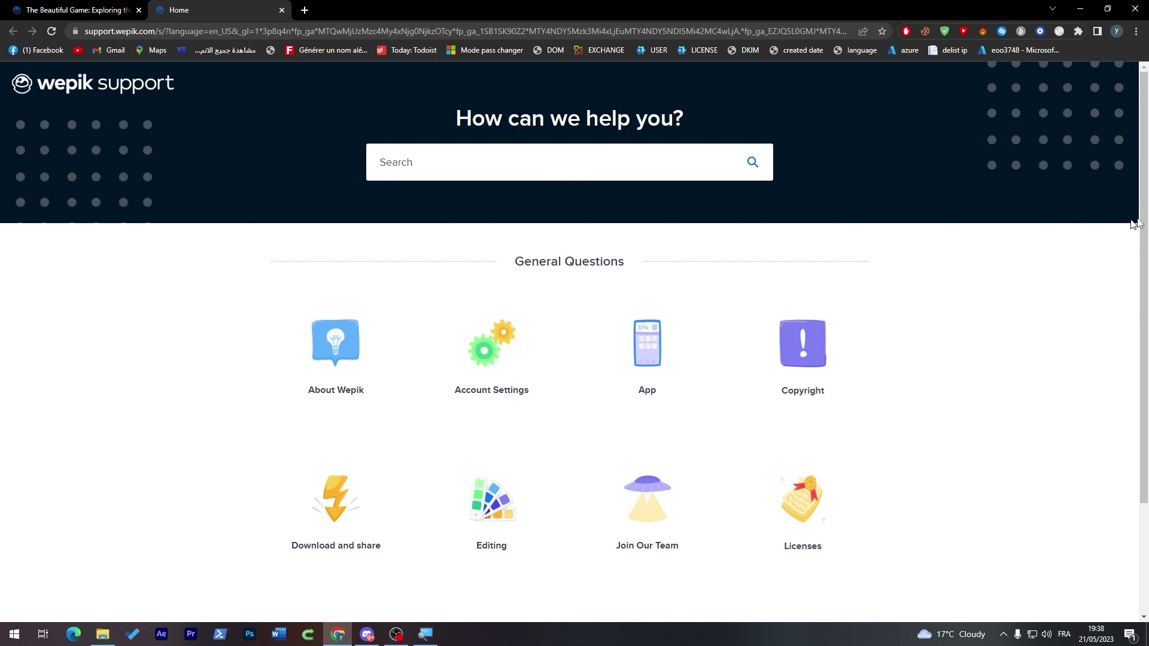
pyautogui.scroll(-1, 1135, 223)
pyautogui.click(800, 464)
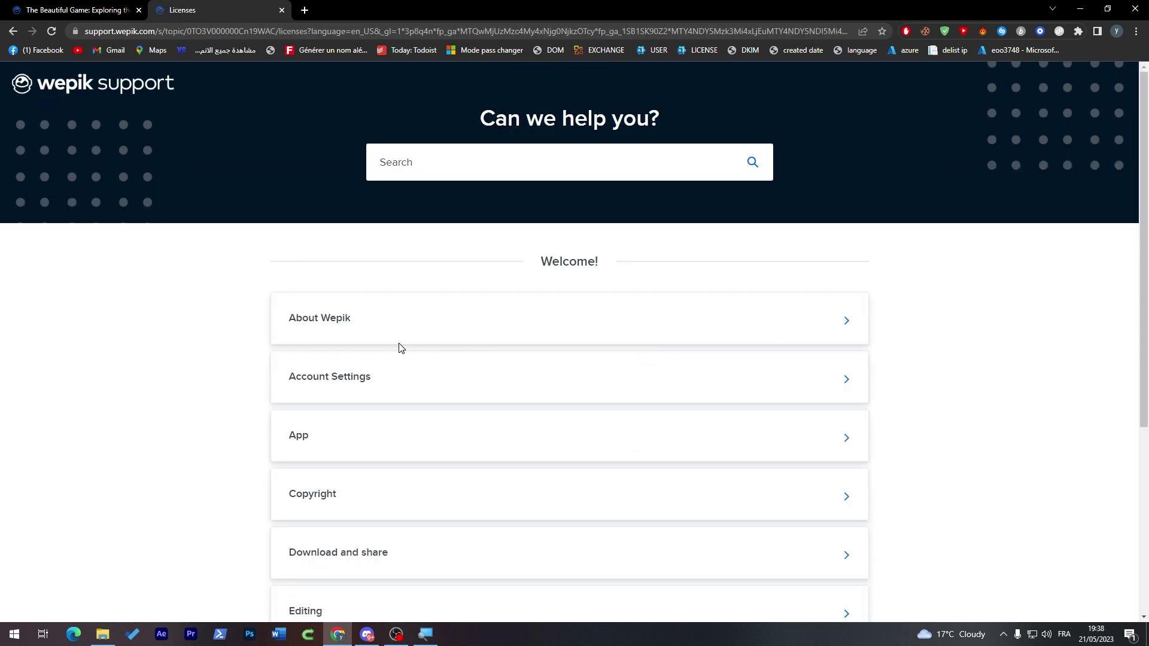
pyautogui.scroll(-1, 1146, 292)
pyautogui.scroll(-4, 1111, 389)
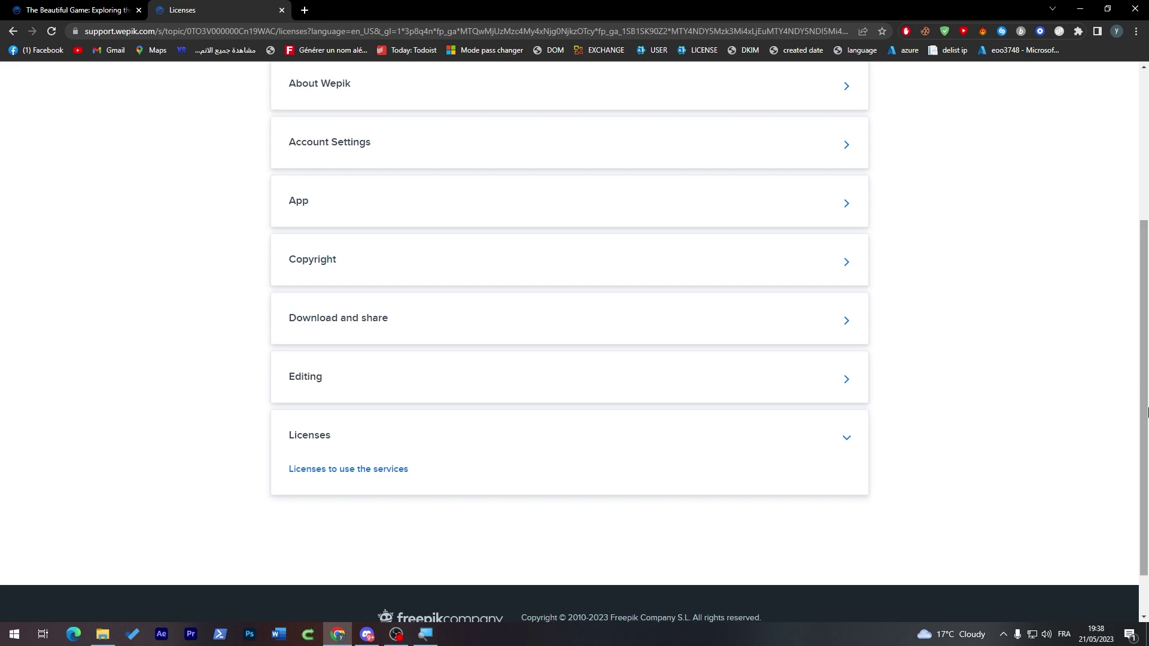
pyautogui.scroll(-2, 1088, 482)
pyautogui.scroll(5, 1087, 228)
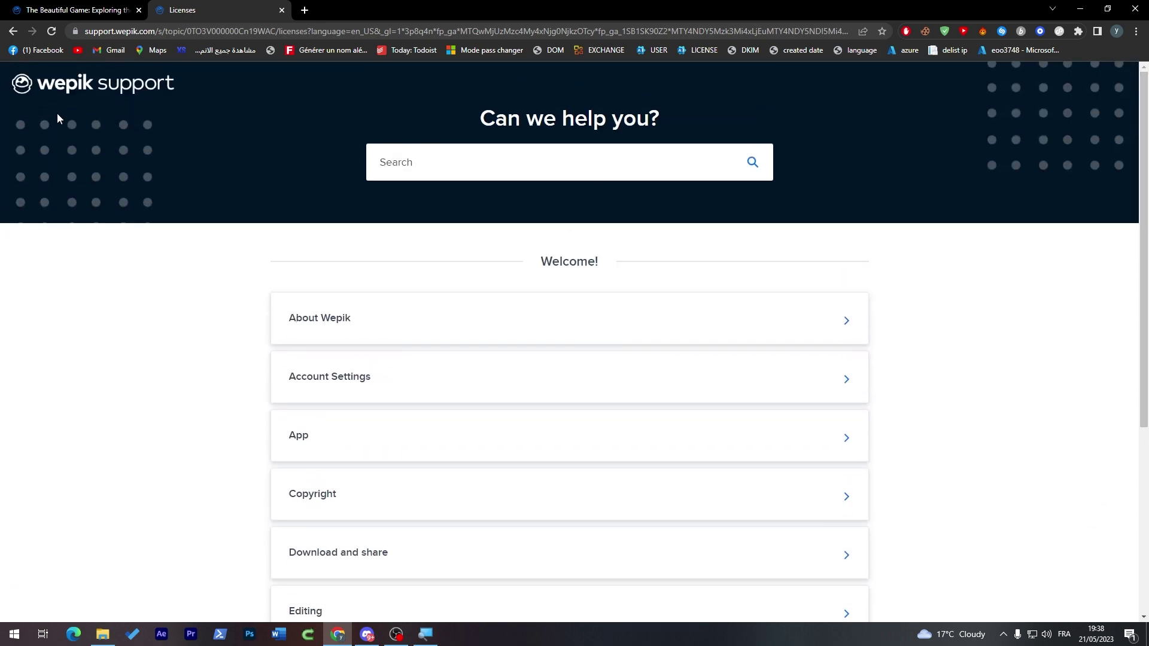
# Step: Return to the Wepik home page listing 'The Beautiful Game' deck under recent creations
pyautogui.click(71, 77)
pyautogui.hotkey('ctrl', 'shift', 'Tab')
pyautogui.click(24, 79)
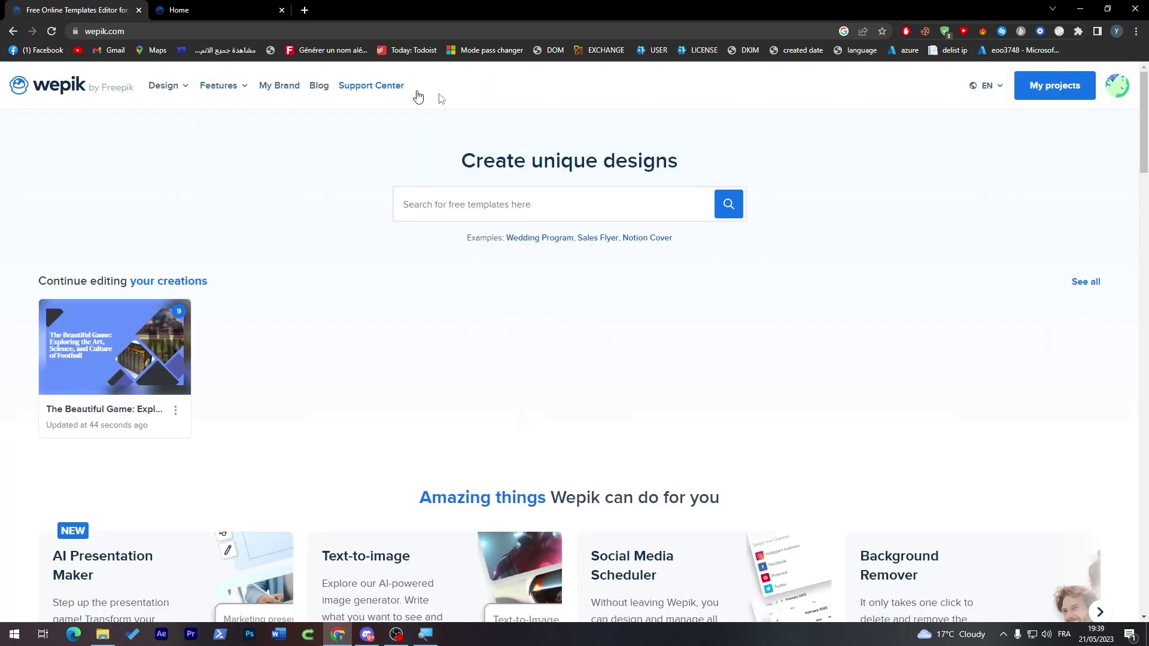
# Step: Browse down to the Brochures section and open the 'Discover our templates' catalogue via Explore more formats
pyautogui.click(1119, 99)
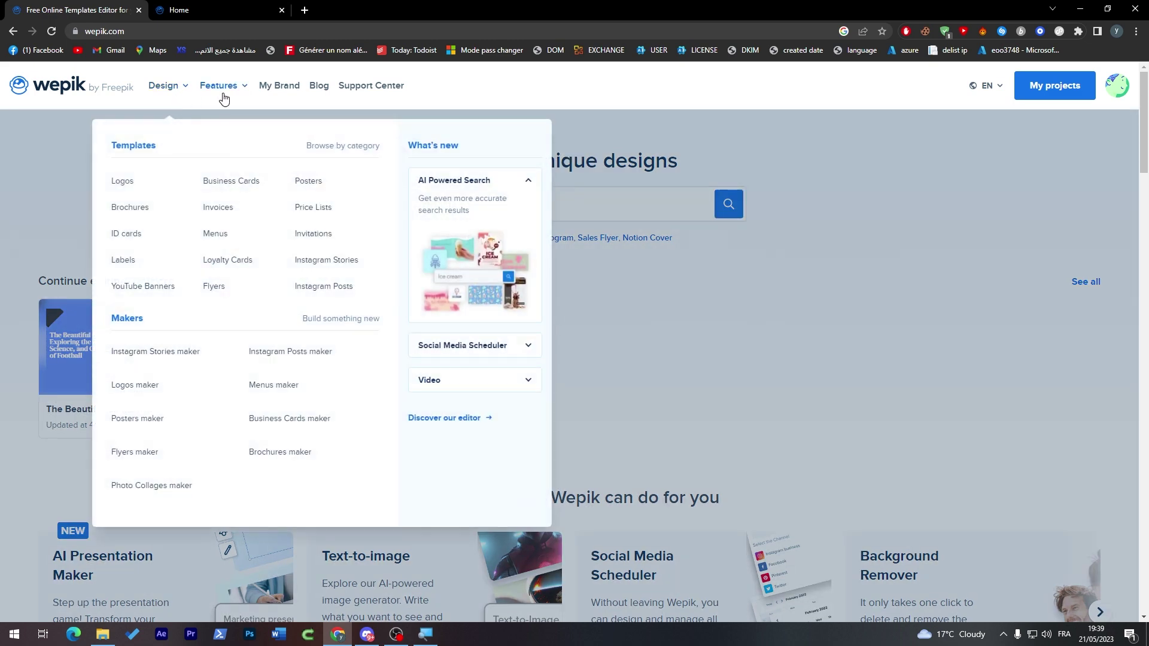
pyautogui.moveTo(223, 95)
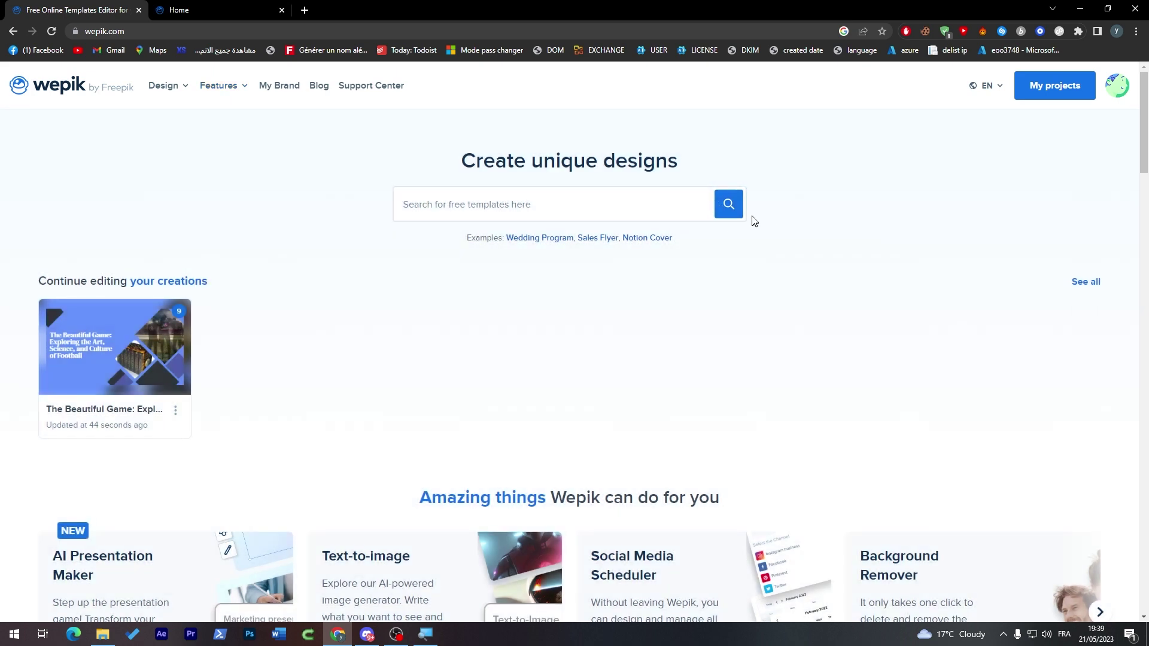
pyautogui.scroll(-3, 927, 200)
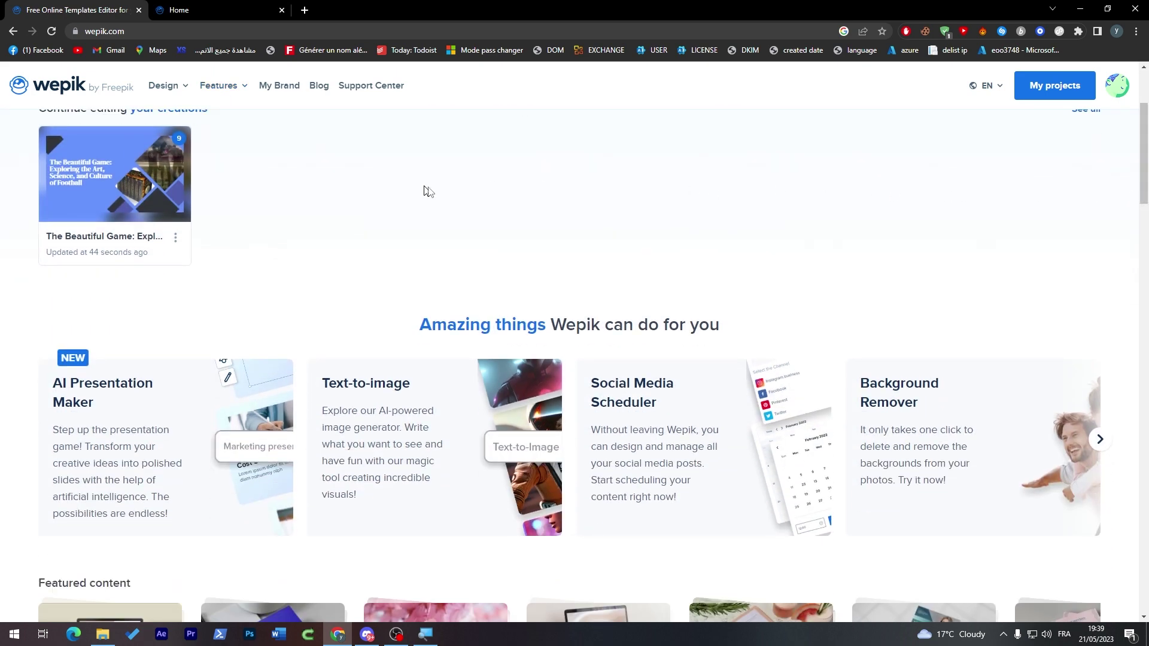
pyautogui.scroll(-12, 1146, 206)
pyautogui.scroll(13, 1084, 181)
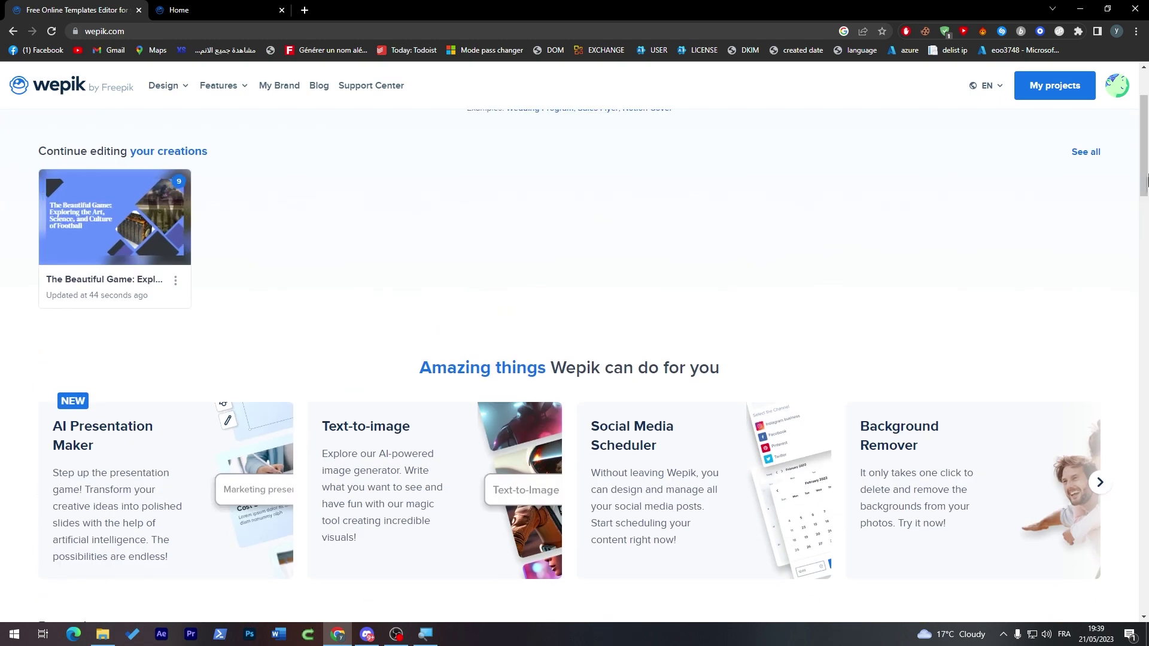
pyautogui.scroll(2, 1147, 120)
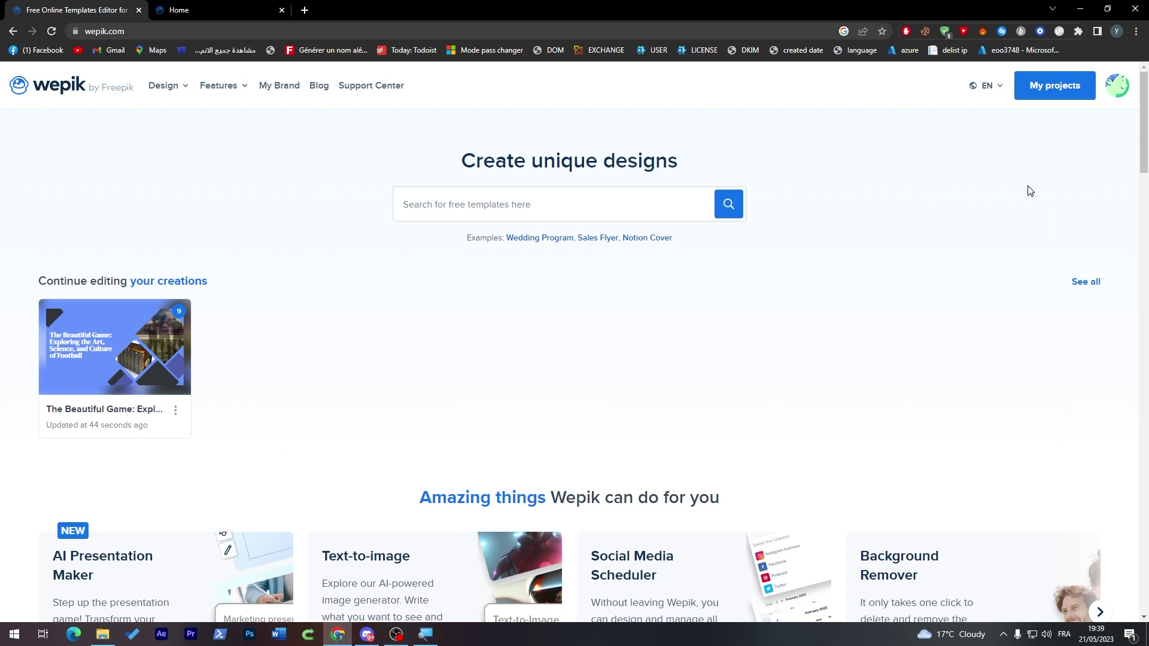
pyautogui.scroll(-1, 1141, 137)
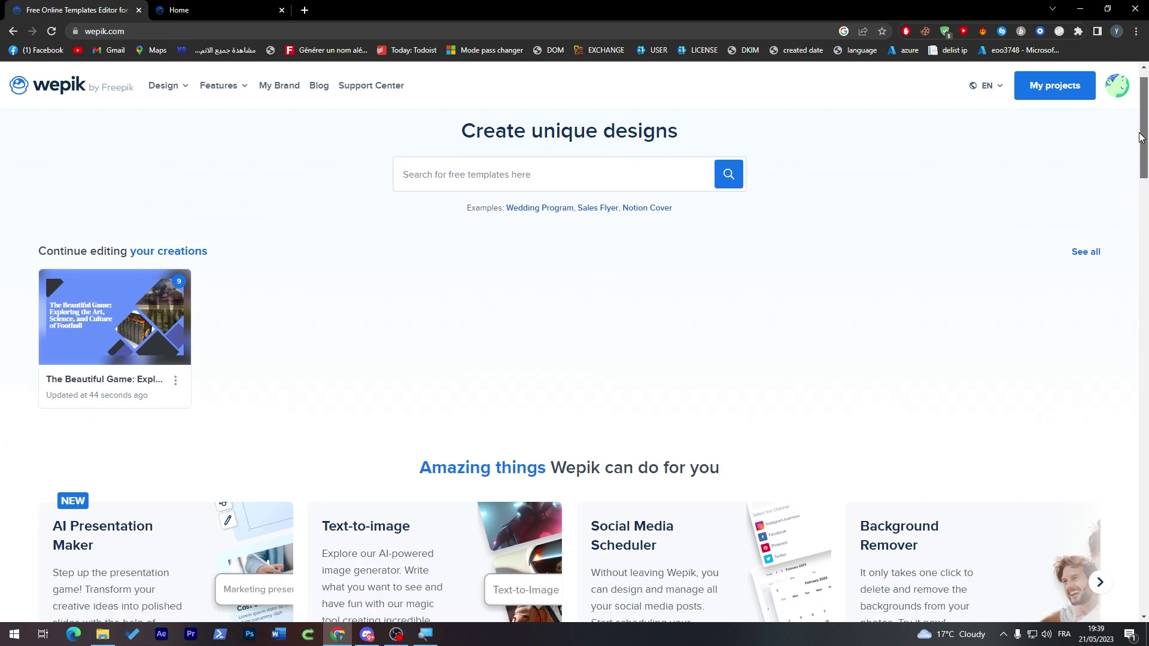
pyautogui.moveTo(1141, 138); pyautogui.dragTo(1140, 228)
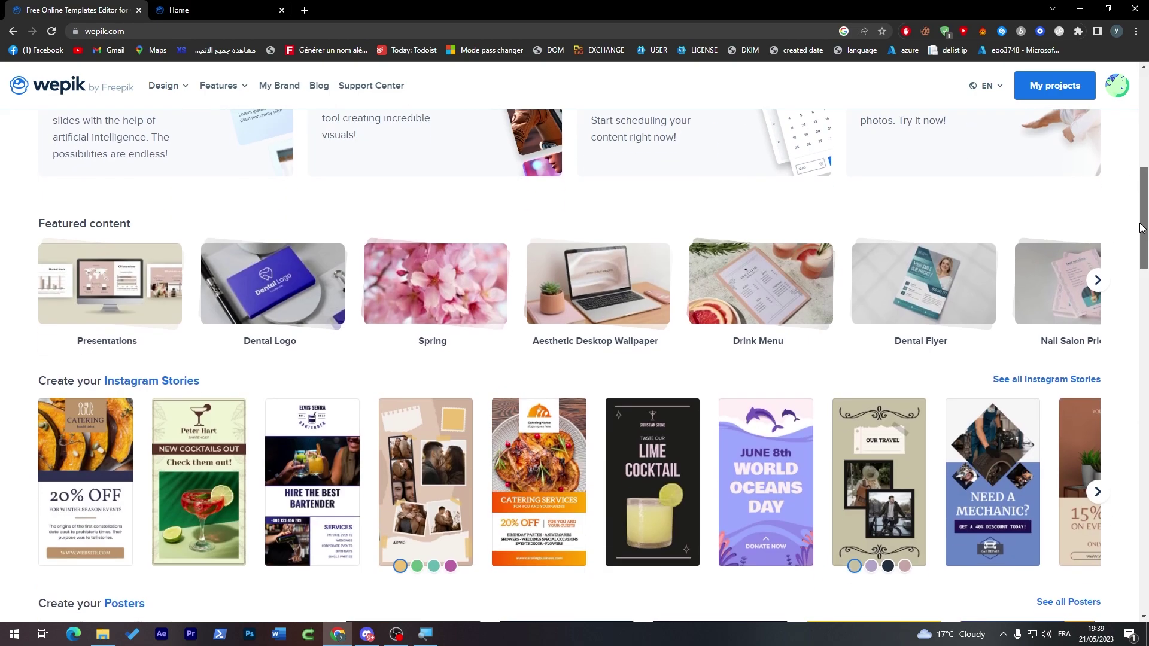
pyautogui.moveTo(1141, 228); pyautogui.dragTo(1121, 361)
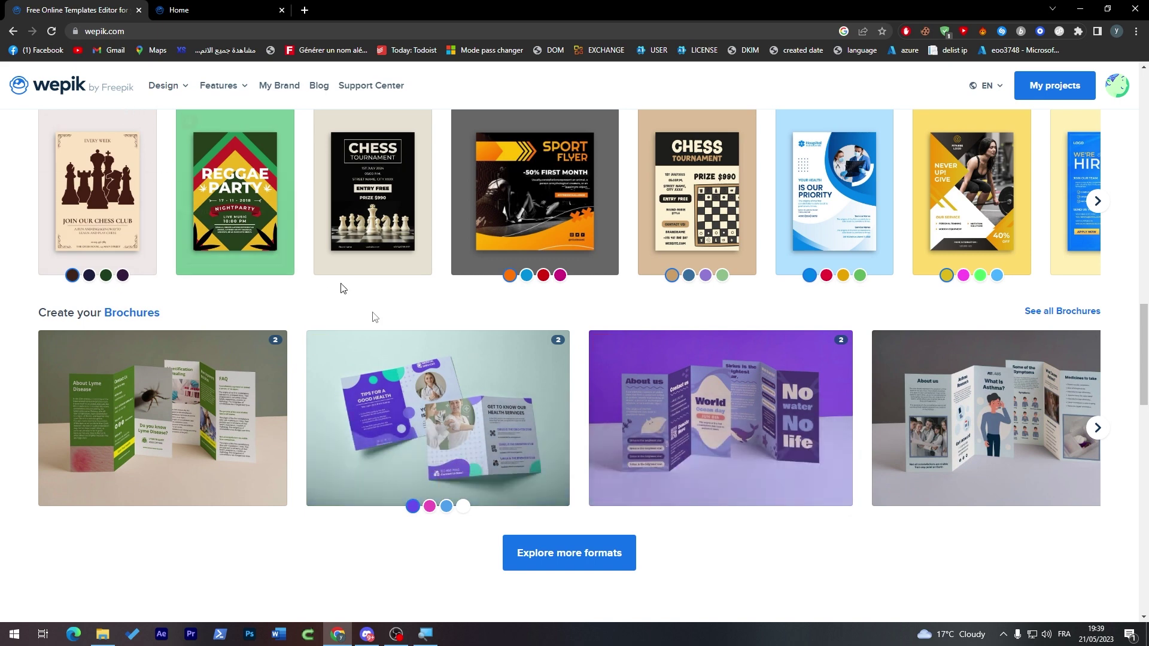
pyautogui.click(524, 565)
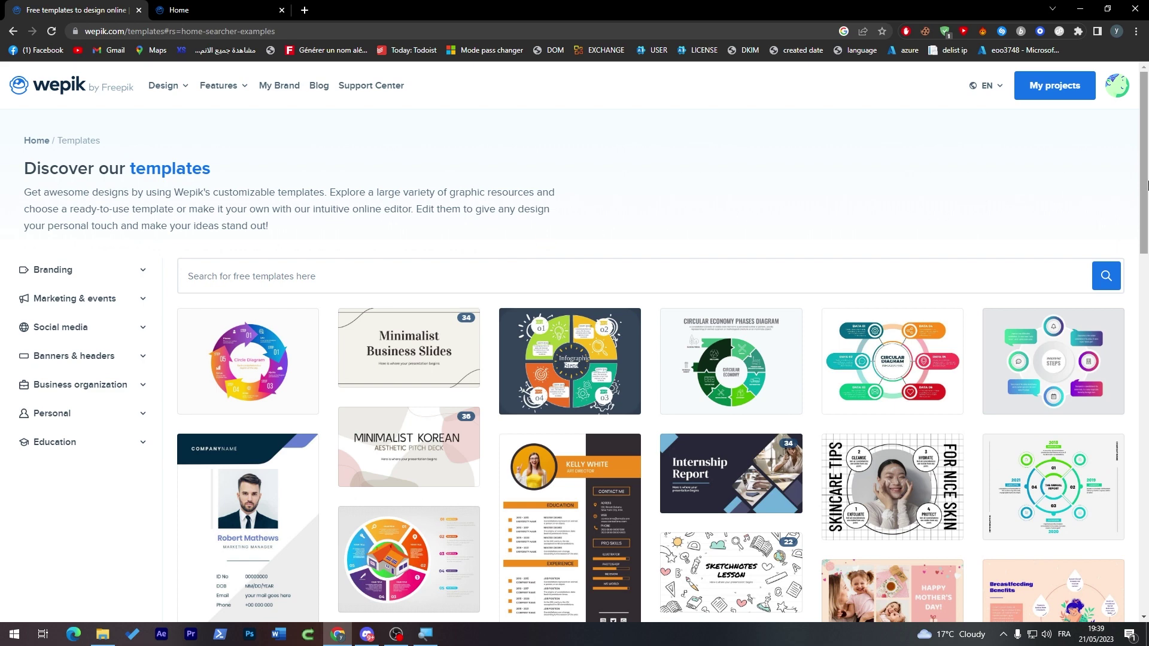
pyautogui.scroll(-2, 745, 257)
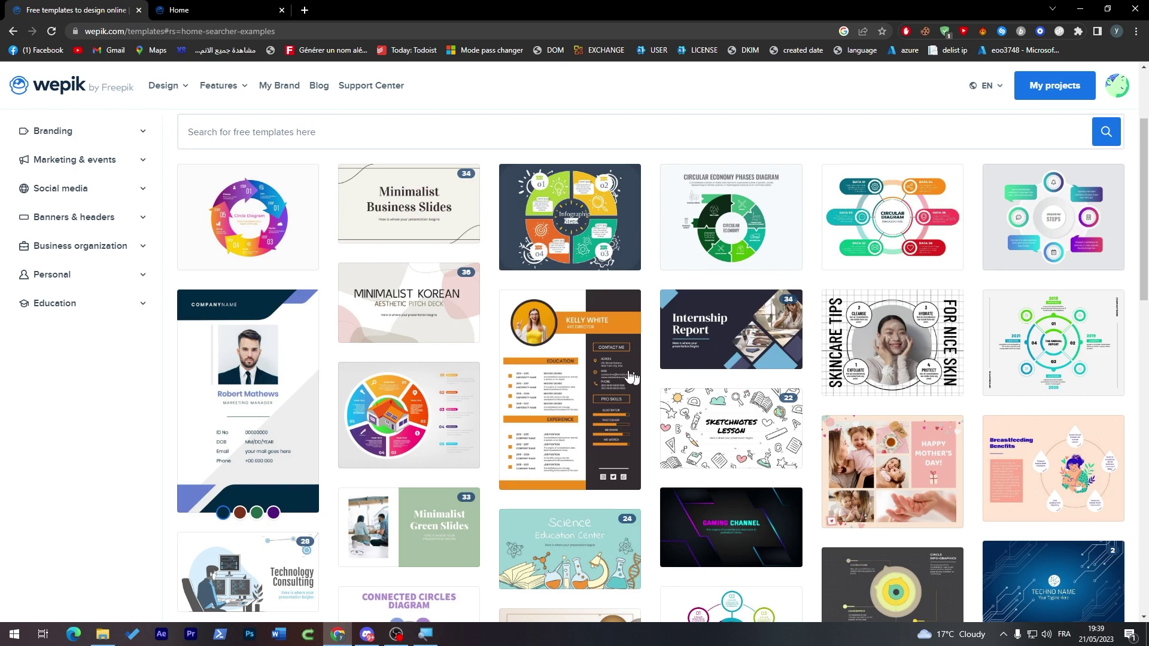
pyautogui.moveTo(536, 482)
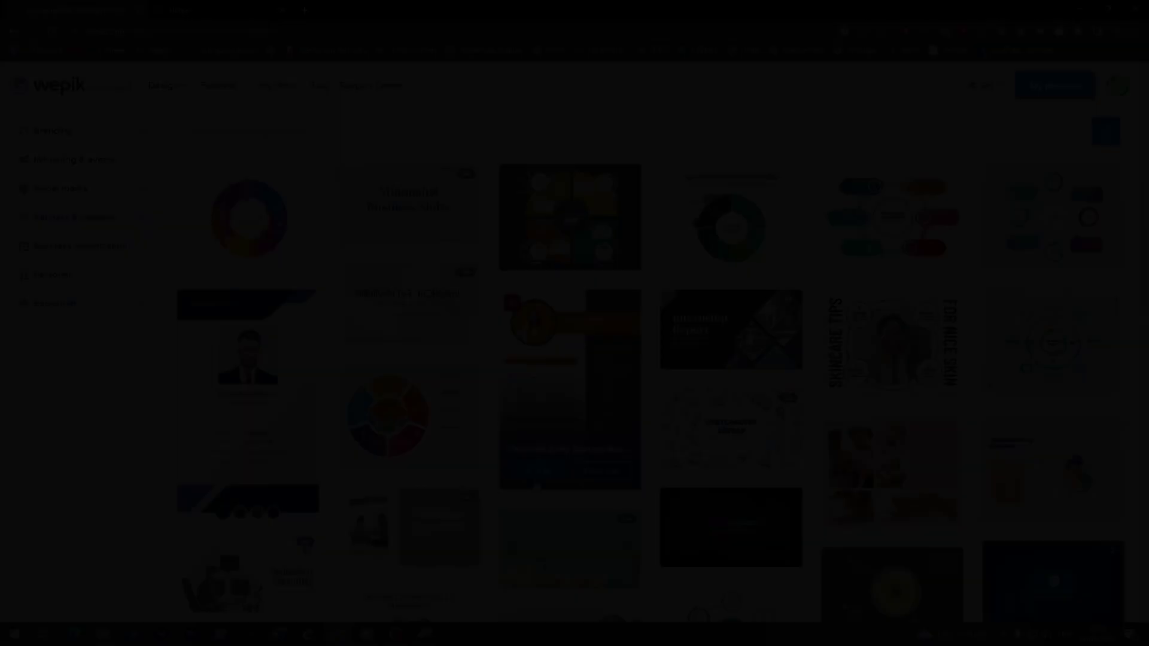